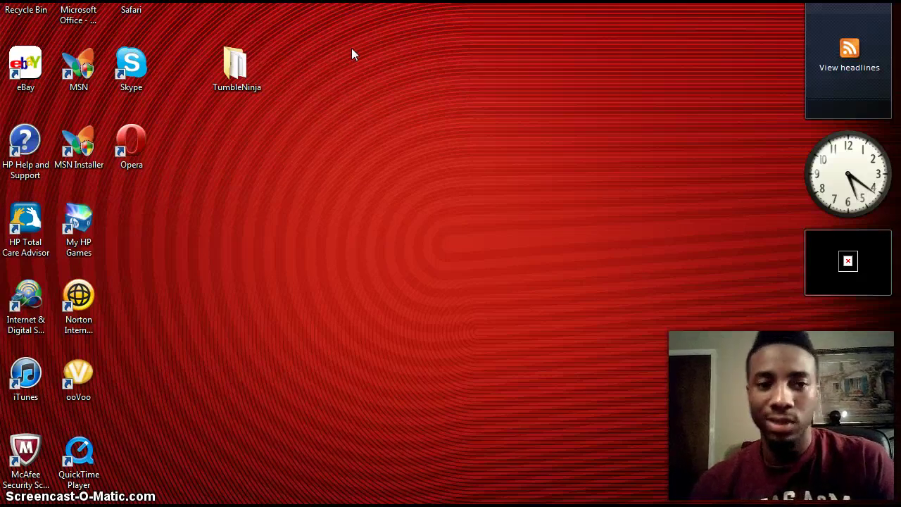
Show the taskbar thumbnails of open browser windows (AWeber, Facebook, Active Ads)
left_click(248, 492)
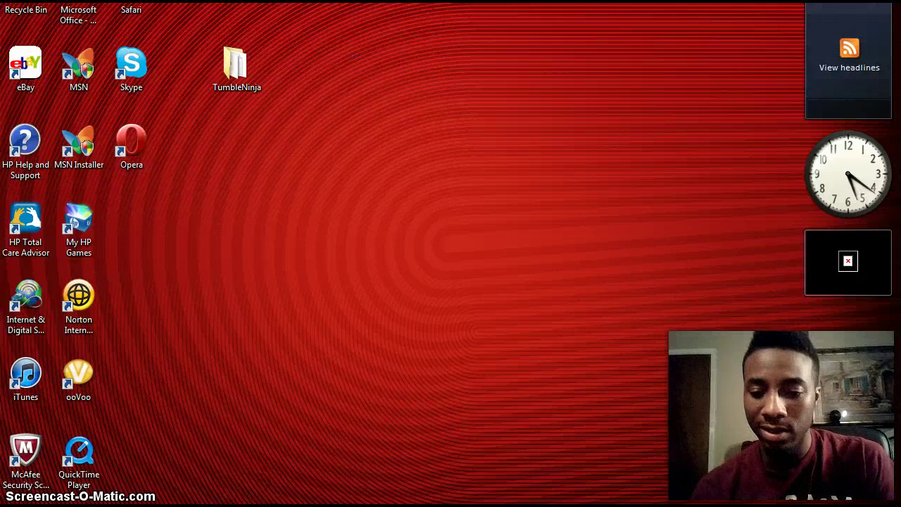
left_click(562, 503)
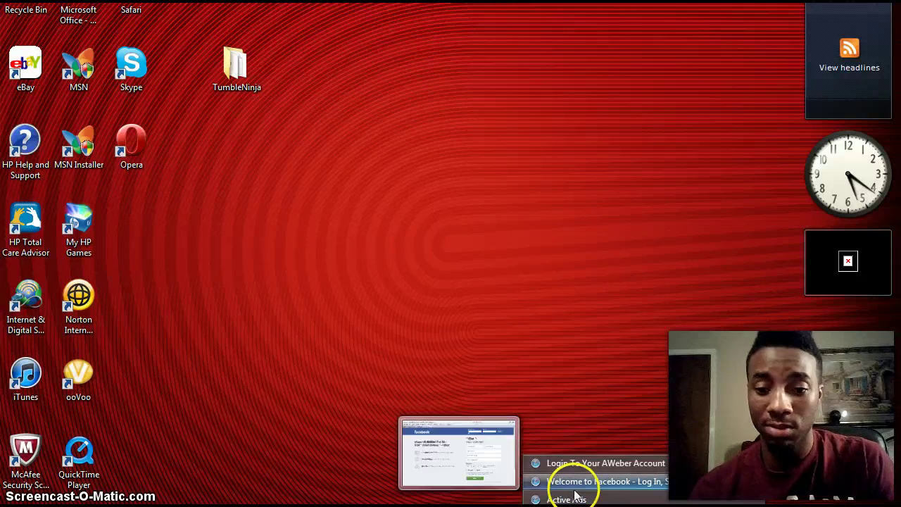
mouse_move(598, 482)
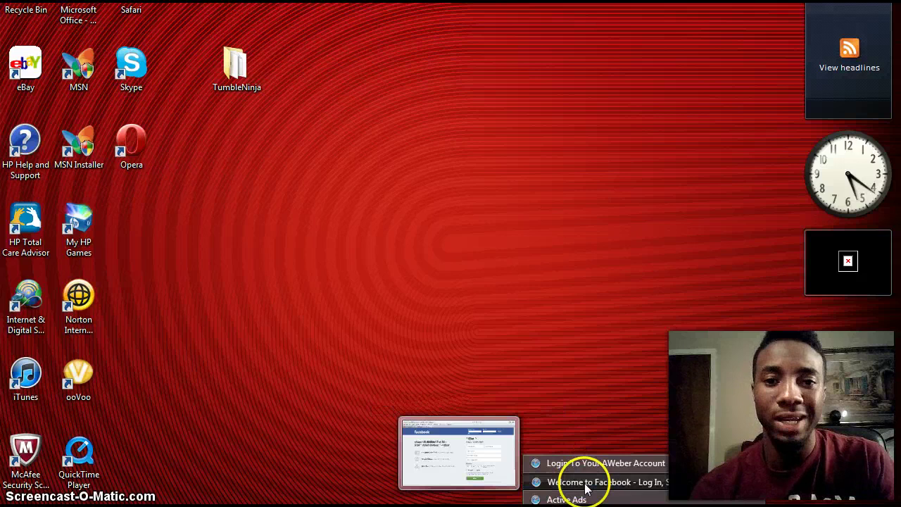
Bring the 'Welcome to Facebook' Safari window forward and focus the Google search box
left_click(583, 481)
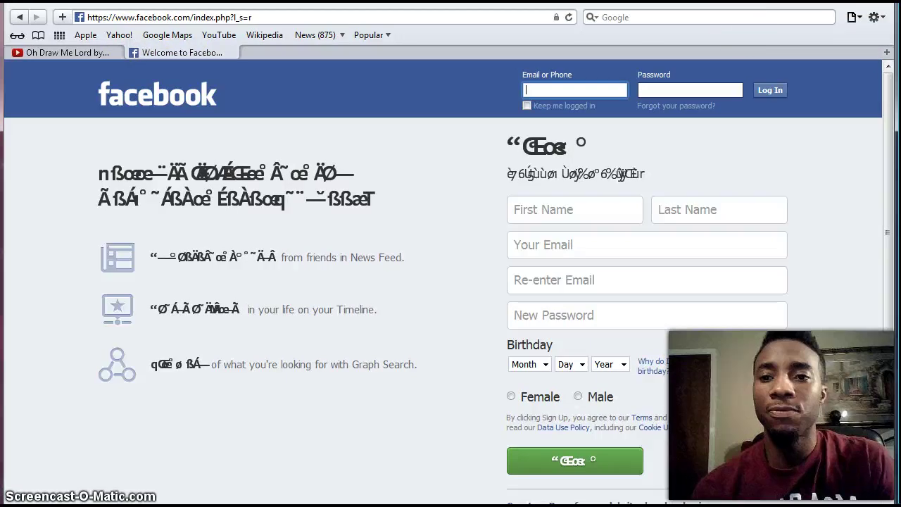
left_click(737, 21)
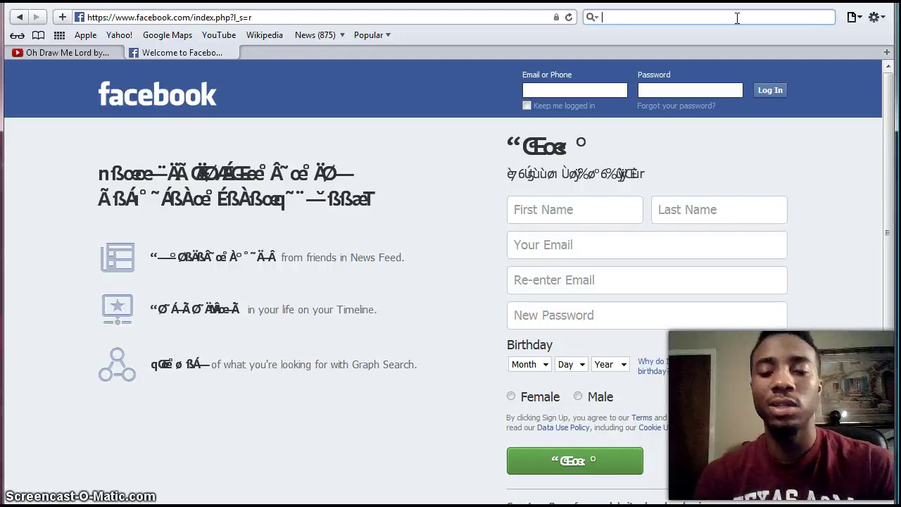
Clear a trial domain name and search Google for '99 cent domain godaddy'
left_click(668, 21)
type("jusmak")
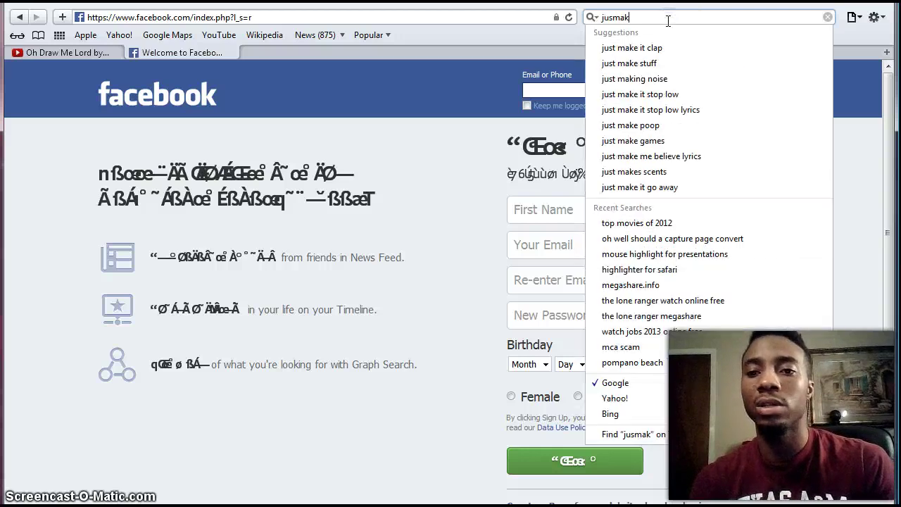
type("money.com")
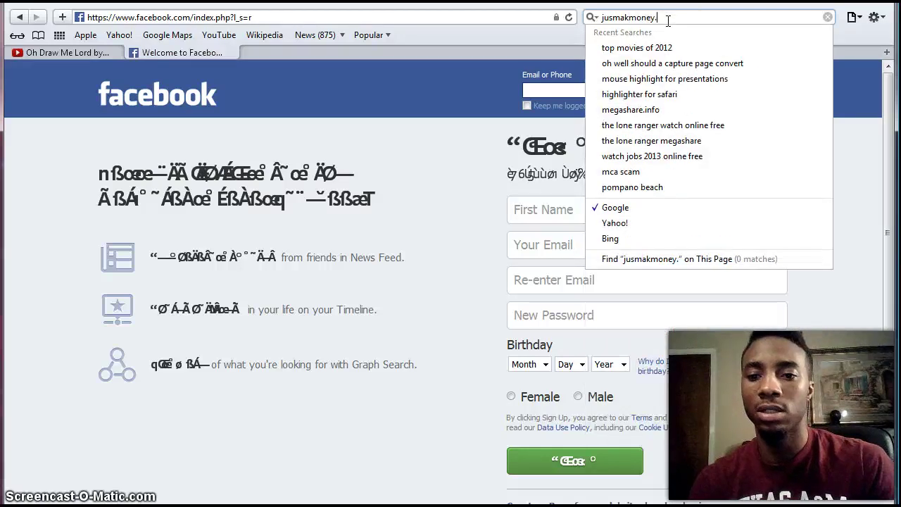
key("Escape")
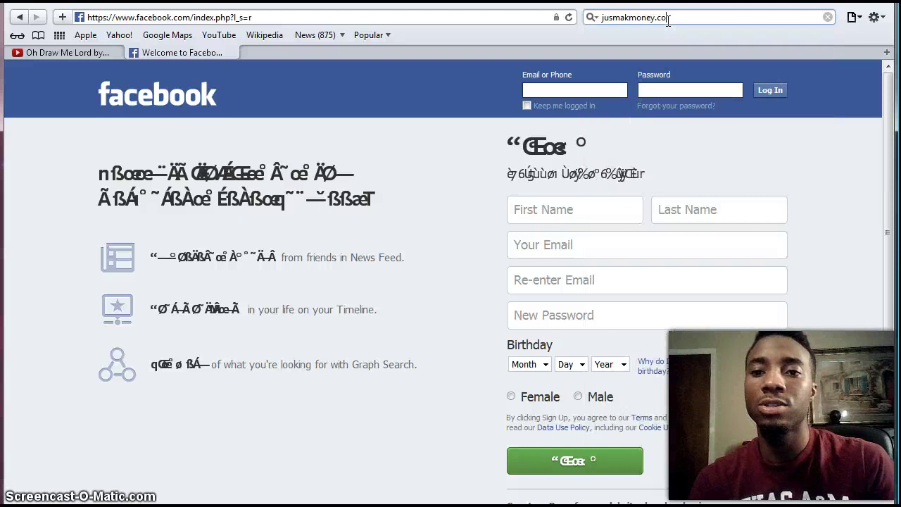
key("BackSpace")
key("BackSpace")
key("BackSpace")
key("BackSpace")
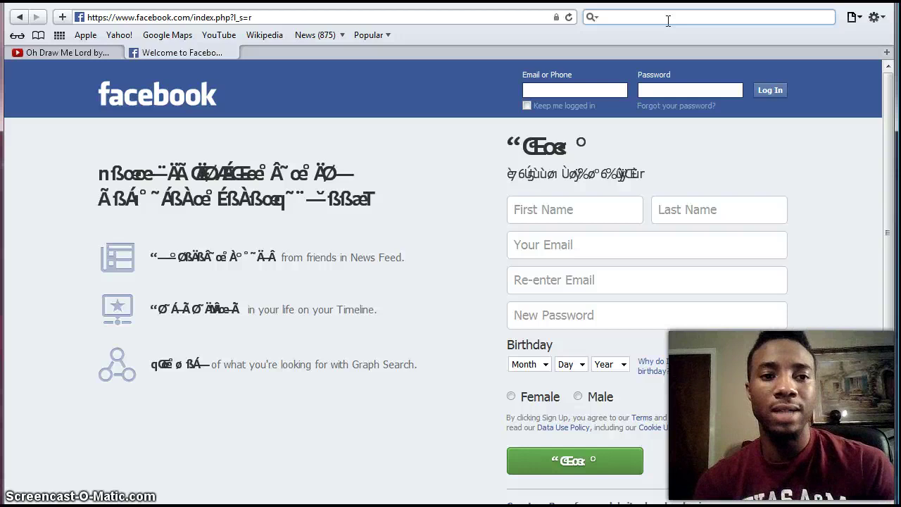
type("99")
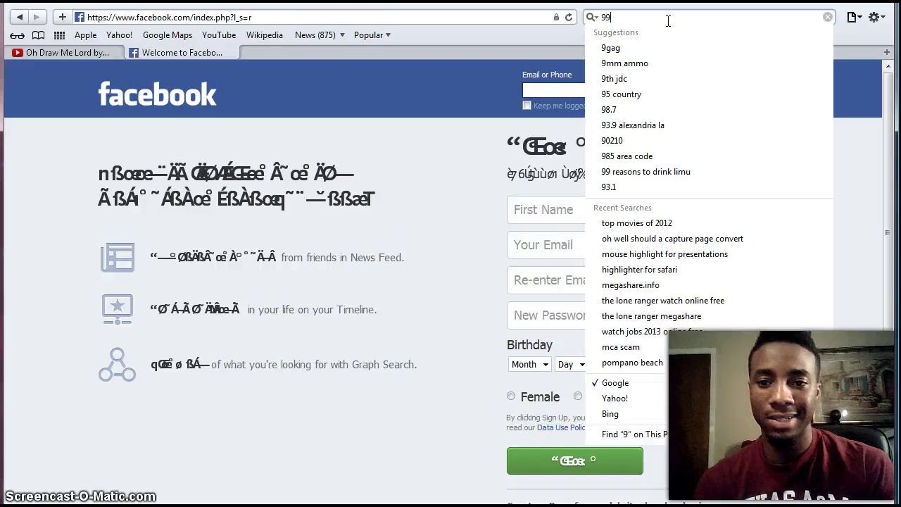
type(" cent ")
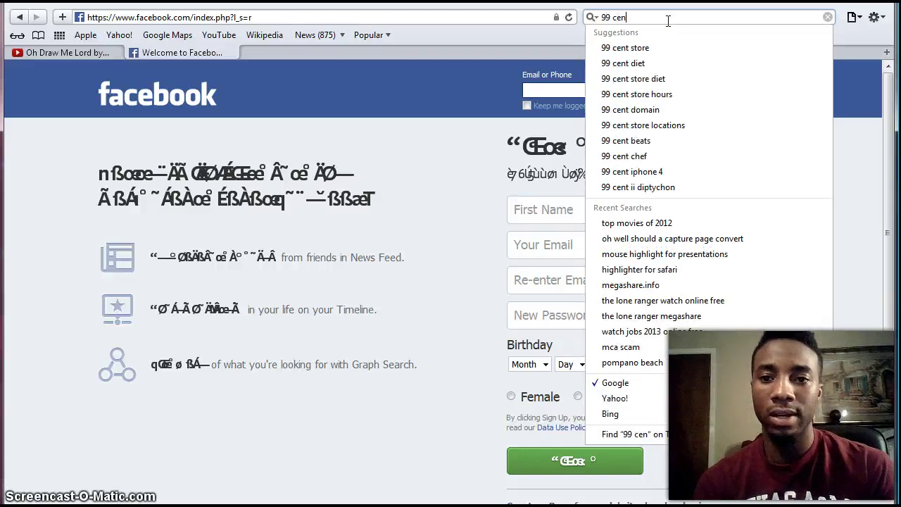
type("doma")
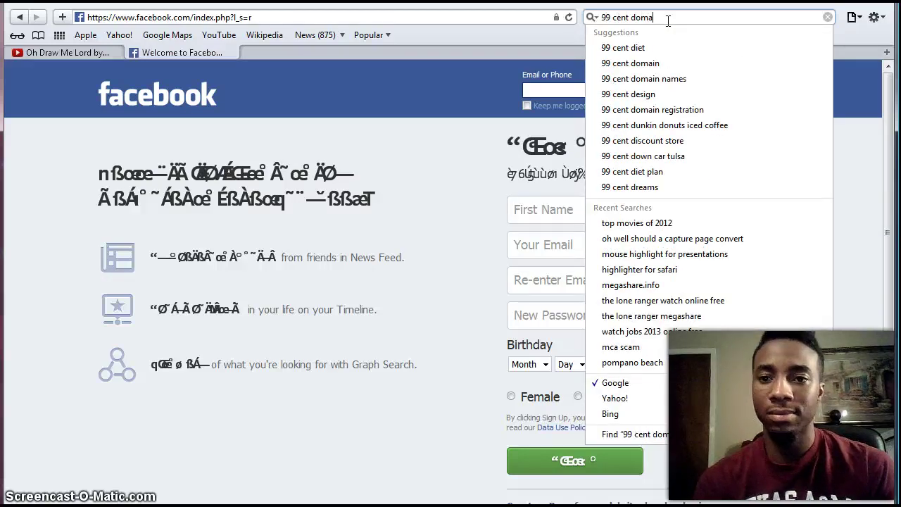
type("in goda")
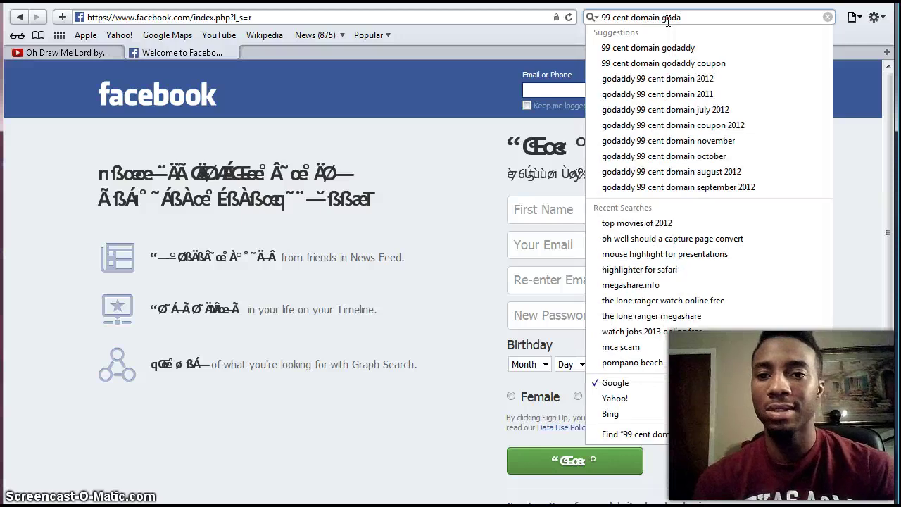
type("ddy")
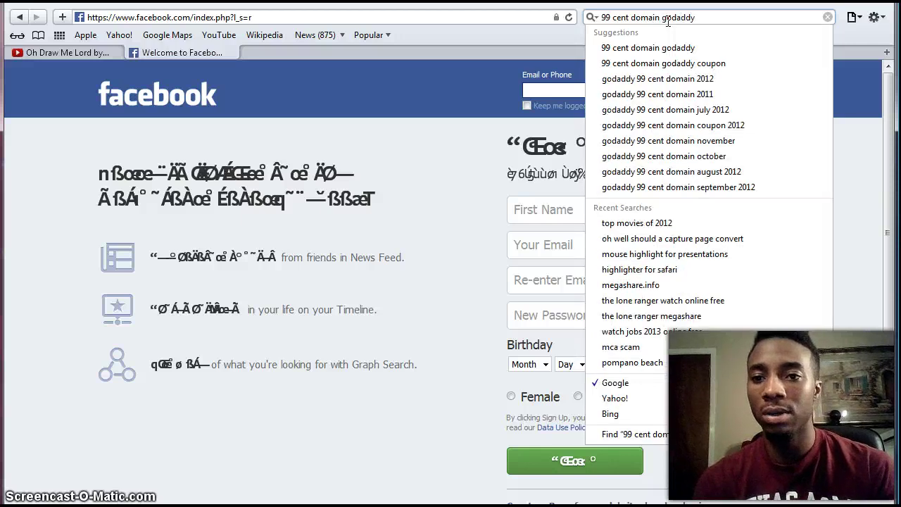
key("Return")
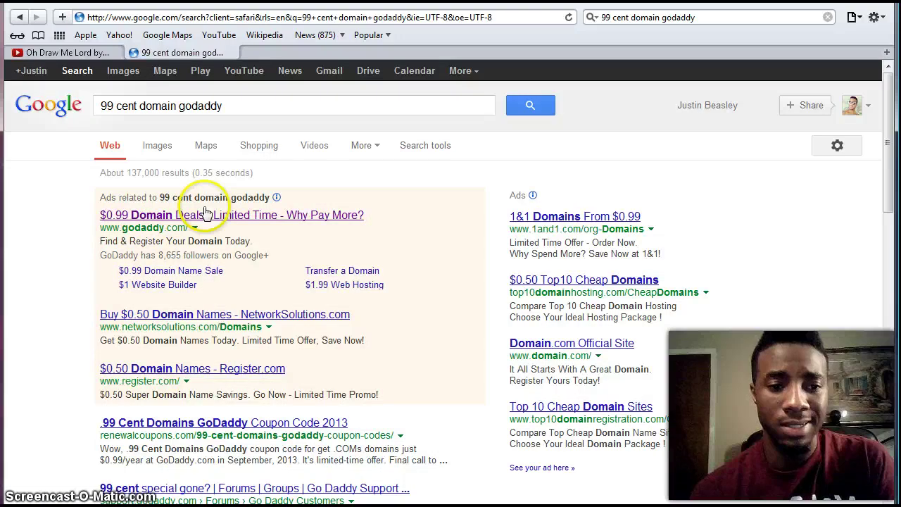
Open the sponsored '$0.99 Domain Deals - Limited Time' godaddy.com result
left_click(282, 222)
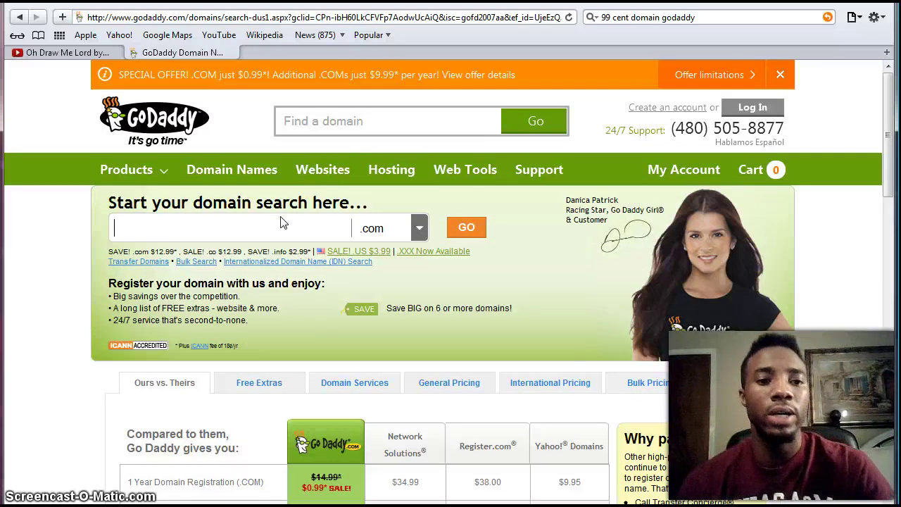
left_click(248, 221)
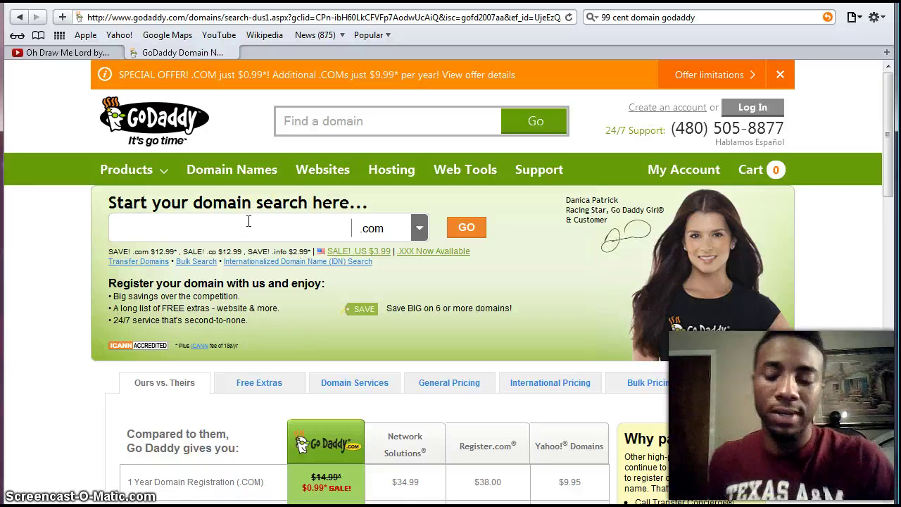
type("J")
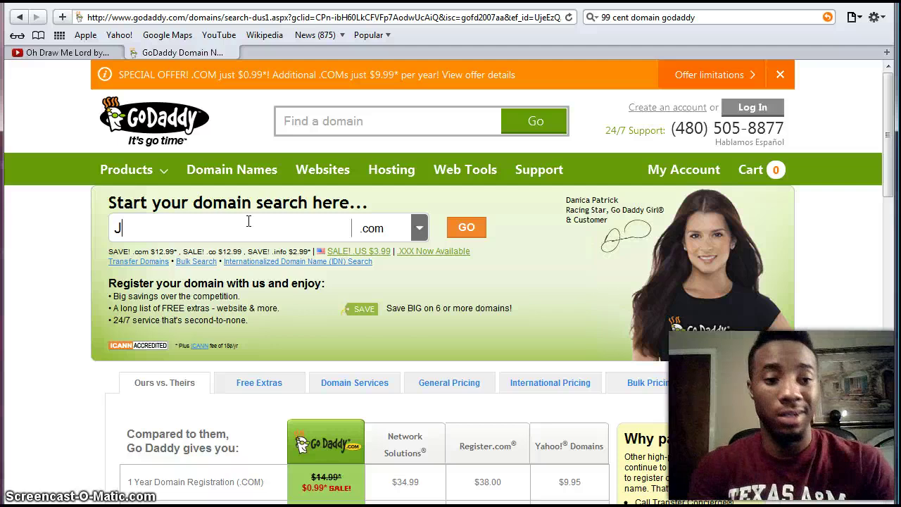
type("ua")
key("BackSpace")
key("BackSpace")
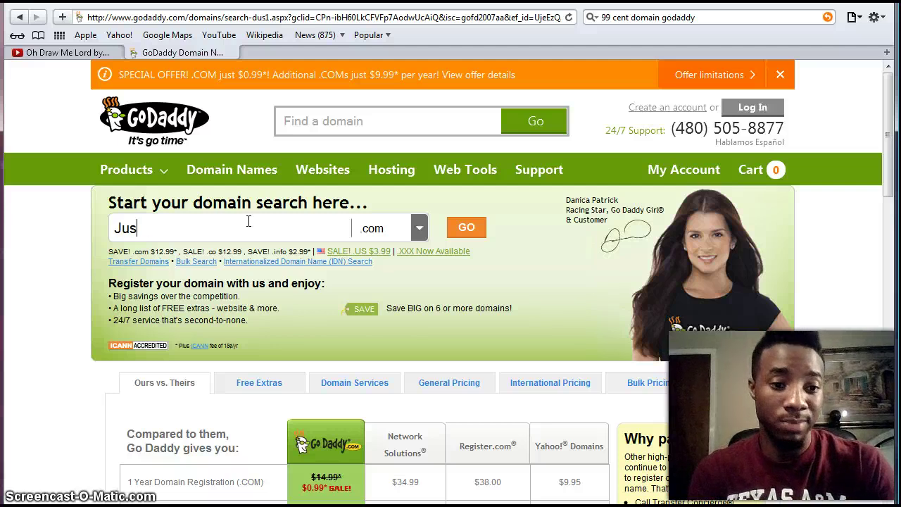
type("MakeMoney")
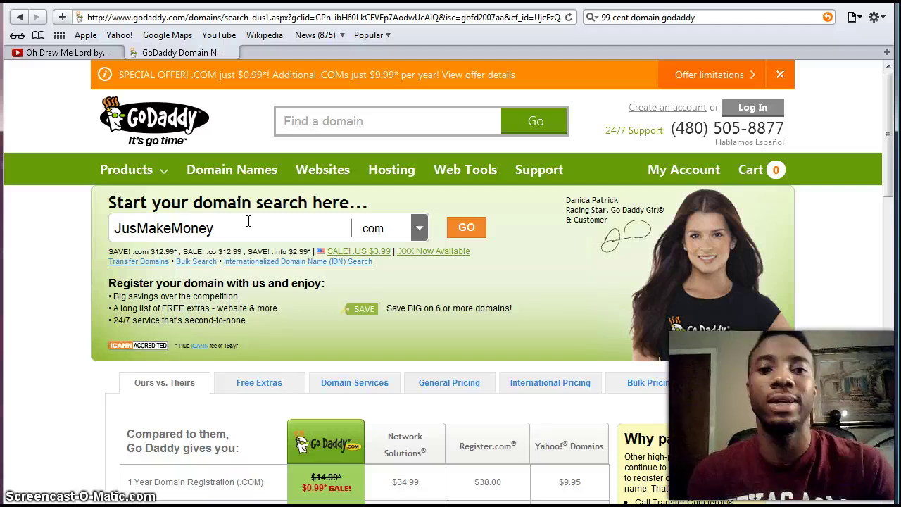
key("BackSpace")
key("BackSpace")
key("BackSpace")
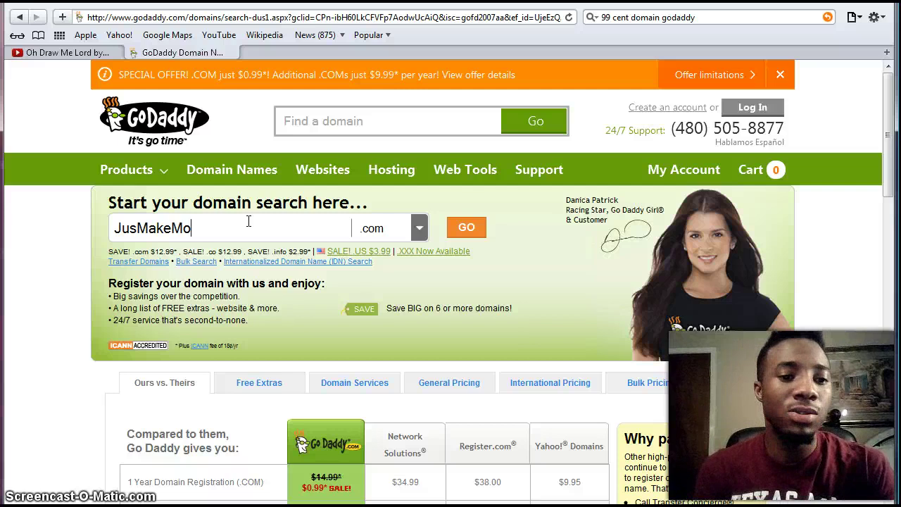
key("BackSpace")
key("BackSpace")
key("BackSpace")
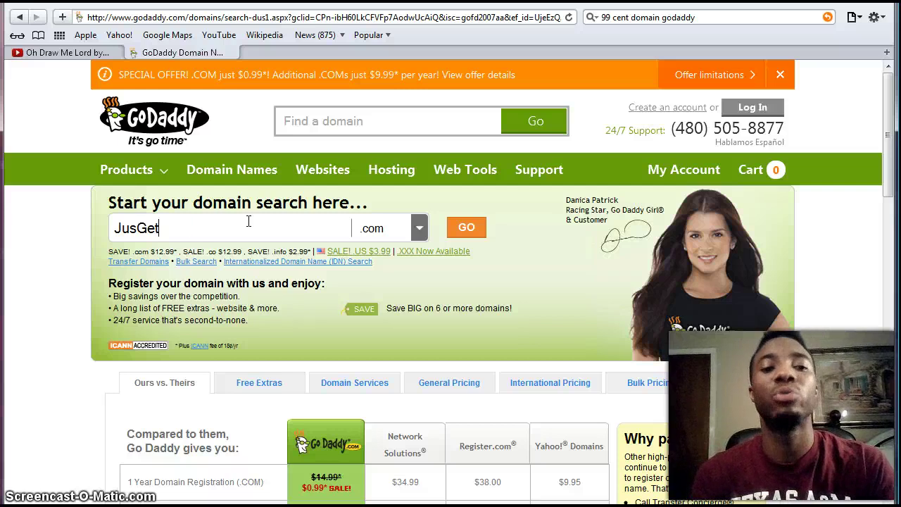
type("ich")
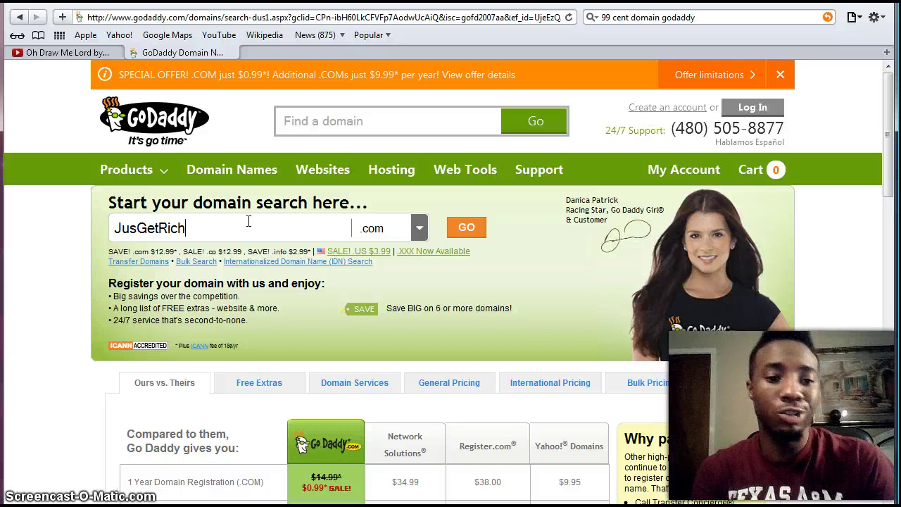
key("BackSpace")
key("BackSpace")
key("BackSpace")
key("BackSpace")
key("BackSpace")
key("BackSpace")
key("BackSpace")
type("Get")
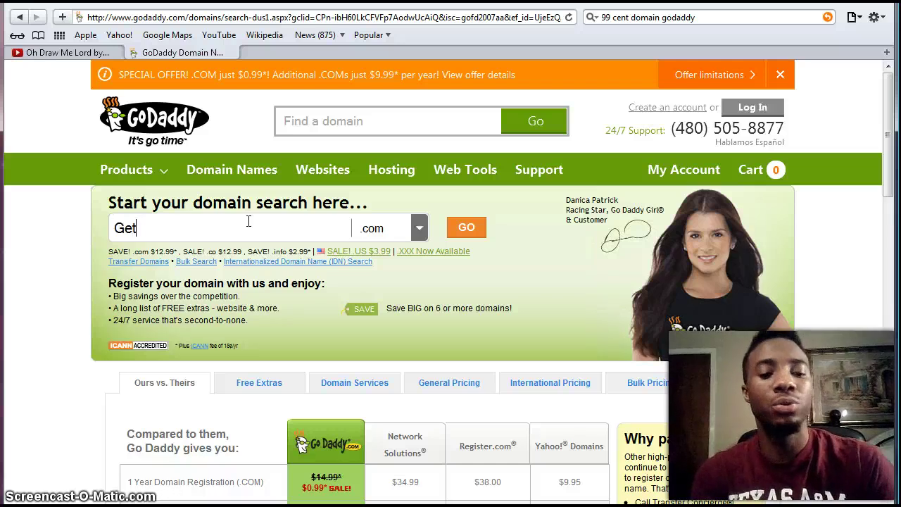
type("RichWithJanic")
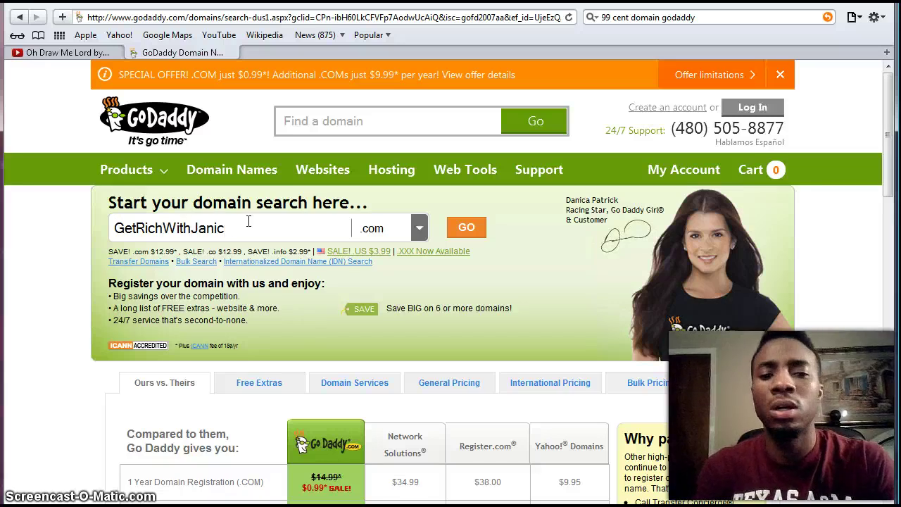
key("BackSpace")
key("BackSpace")
key("BackSpace")
key("BackSpace")
key("BackSpace")
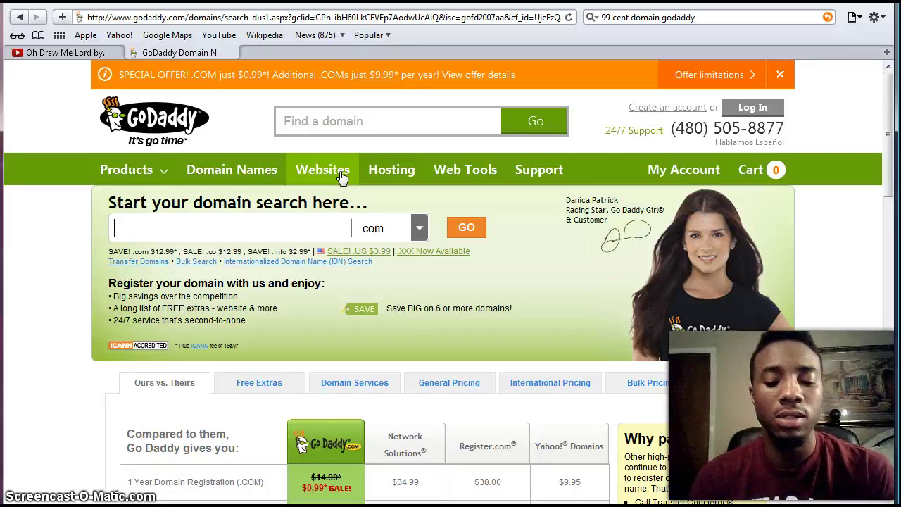
left_click(341, 176)
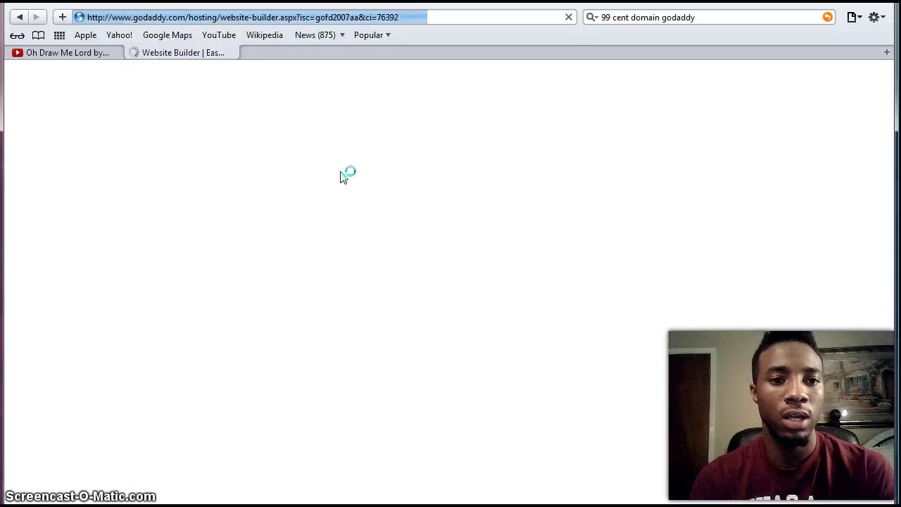
left_click(266, 152)
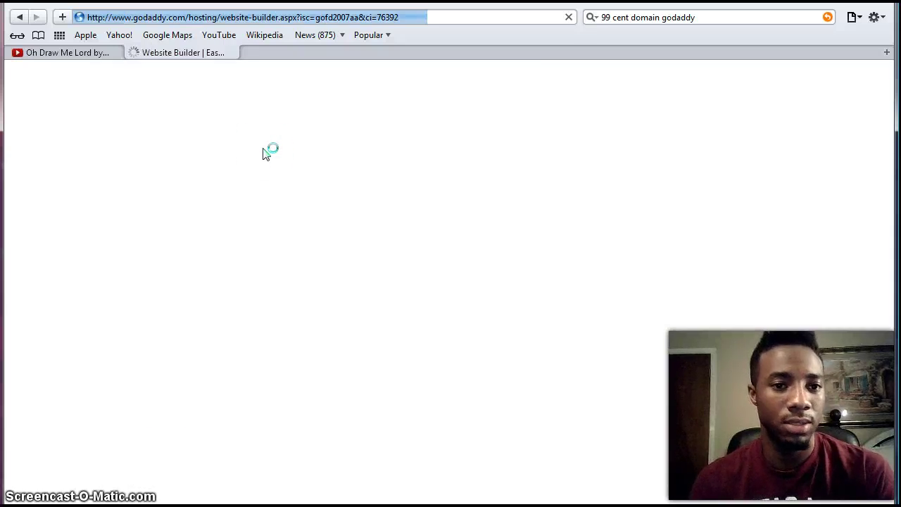
left_click(20, 16)
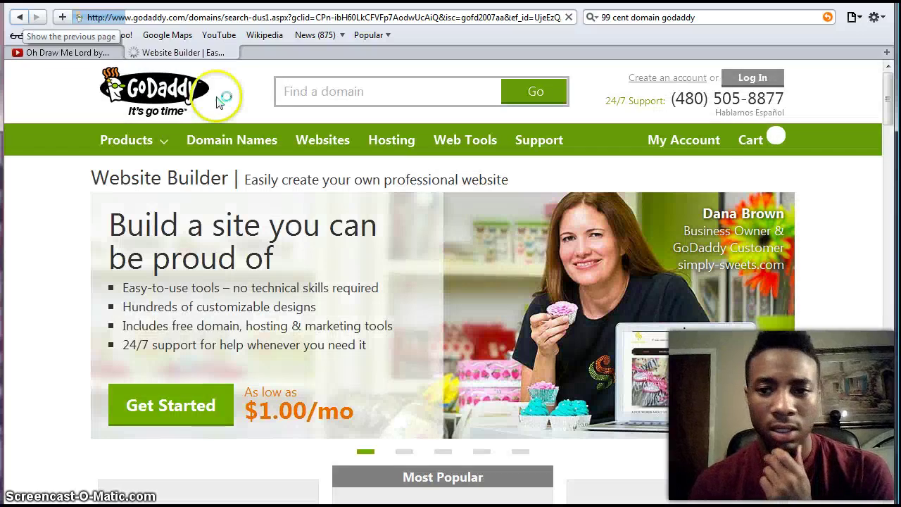
left_click(285, 171)
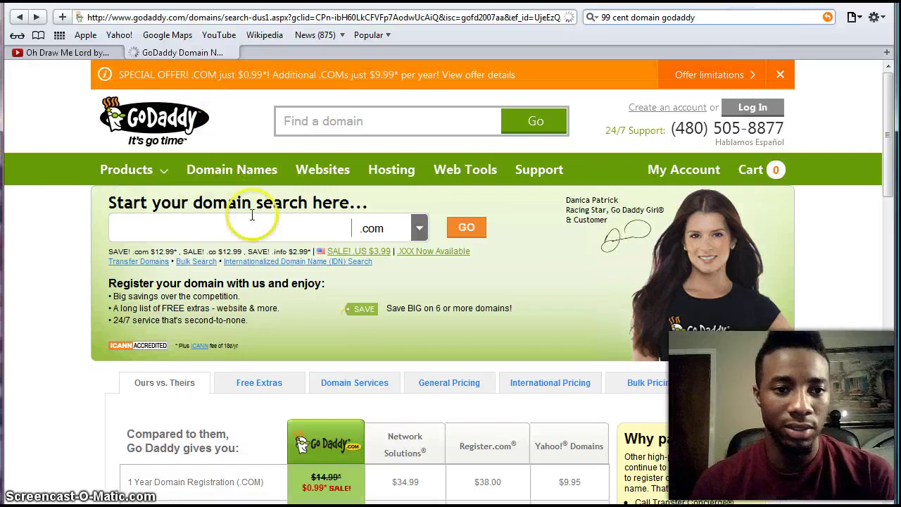
Search for TastyFoodWithJustin.com and add the available domain to the cart
left_click(247, 226)
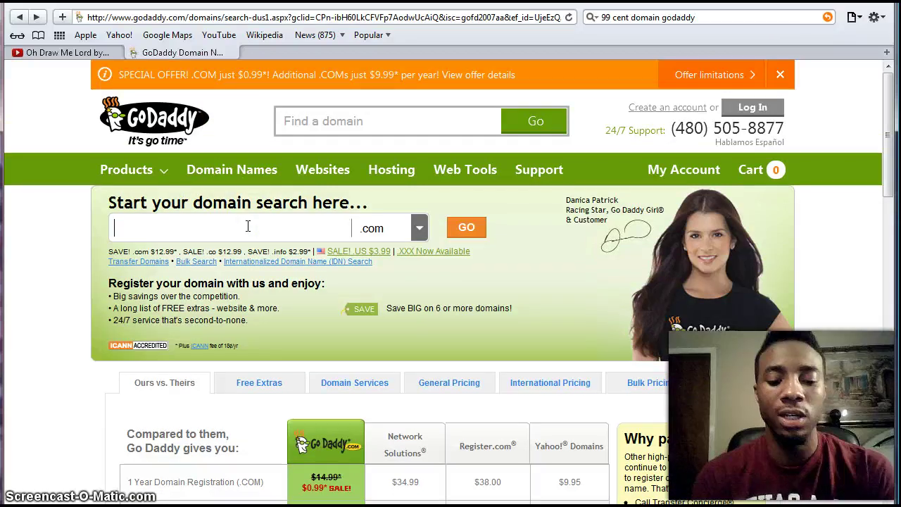
type("Tast")
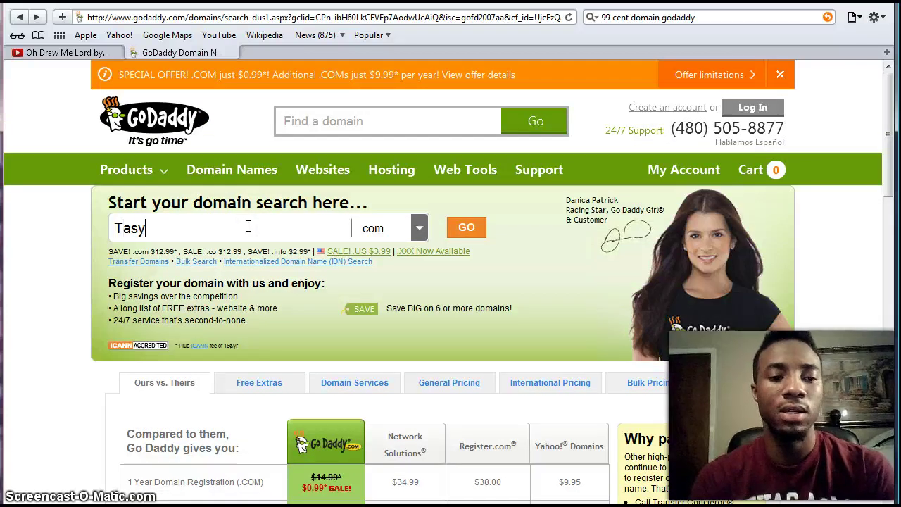
type("y")
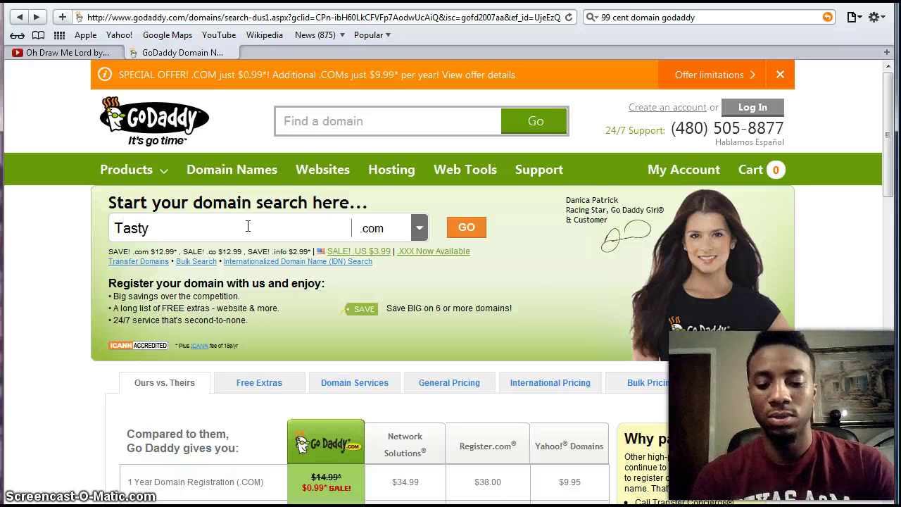
type("FoodWithJ")
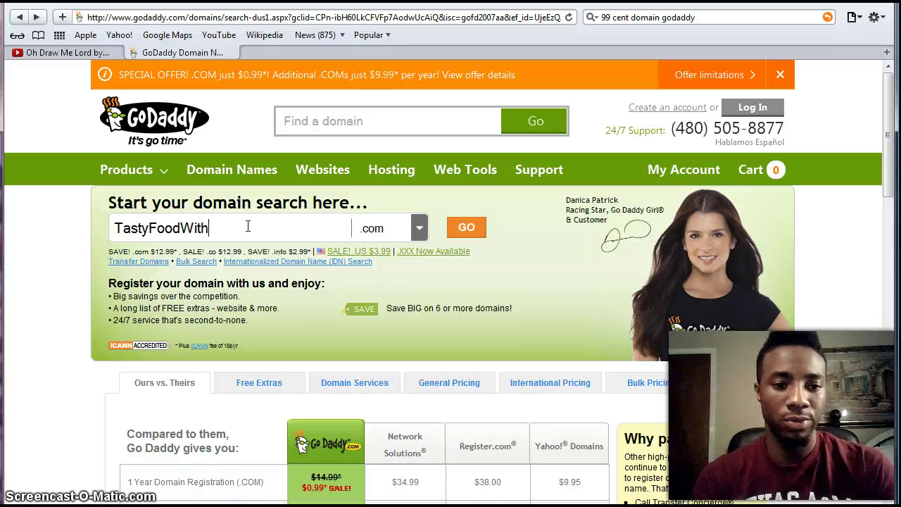
type("ustin")
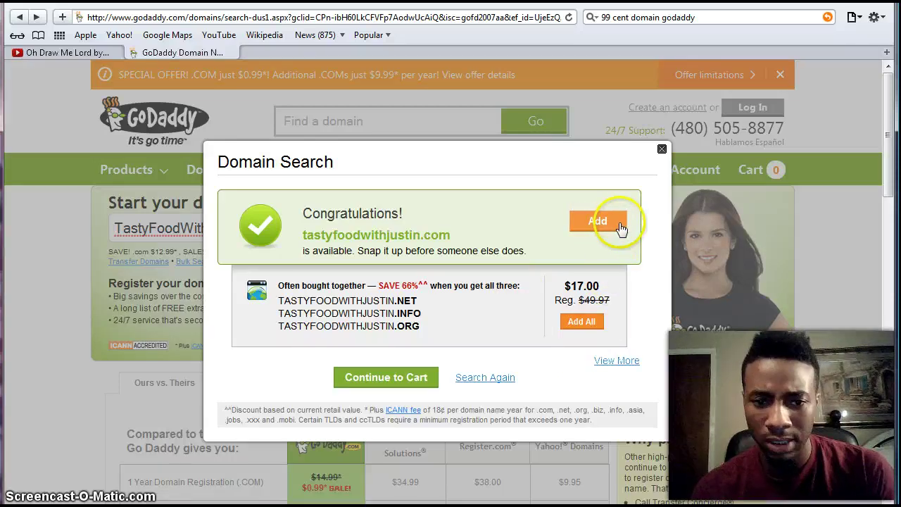
left_click(613, 226)
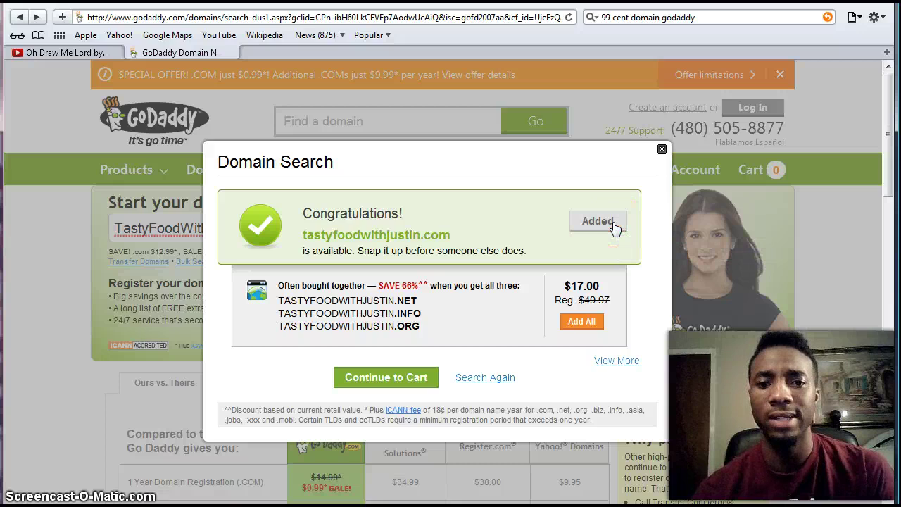
left_click(405, 378)
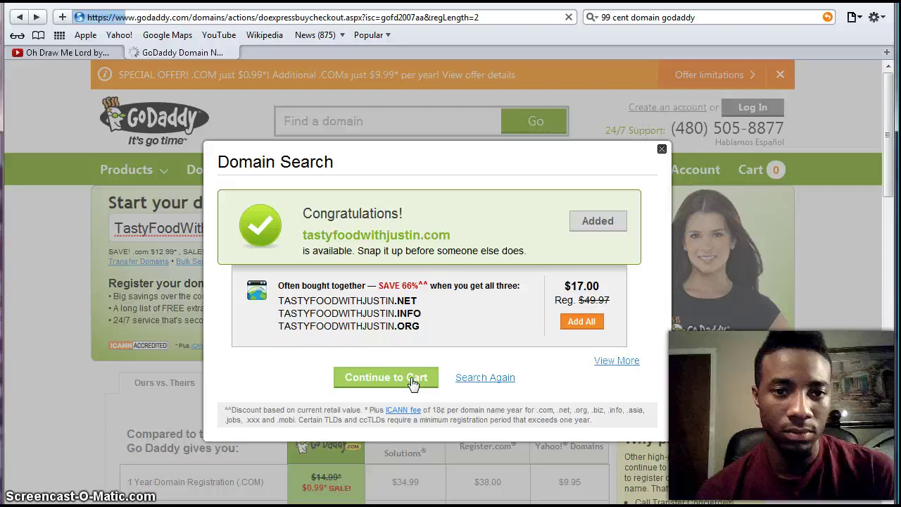
In the cart, change the tastyfoodwithjustin.com term from 2 Years to 1 Year
left_click(413, 381)
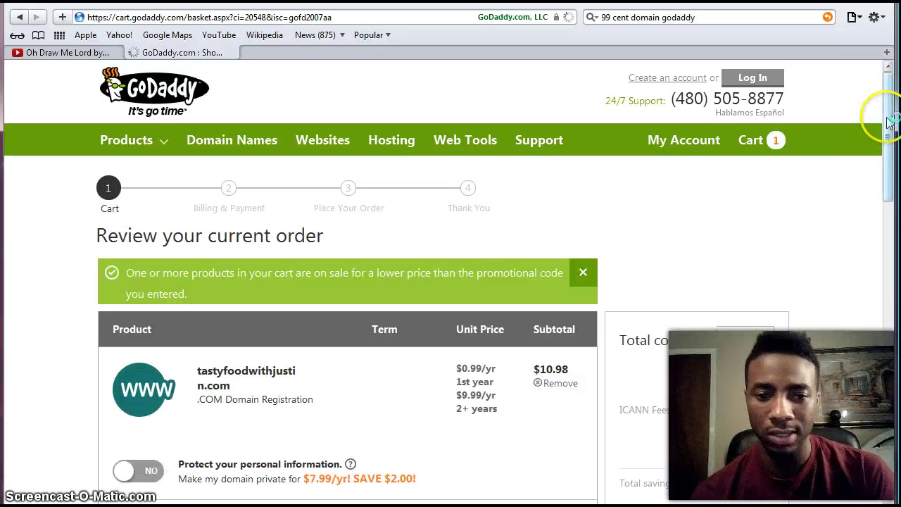
left_click_drag(885, 116, 895, 185)
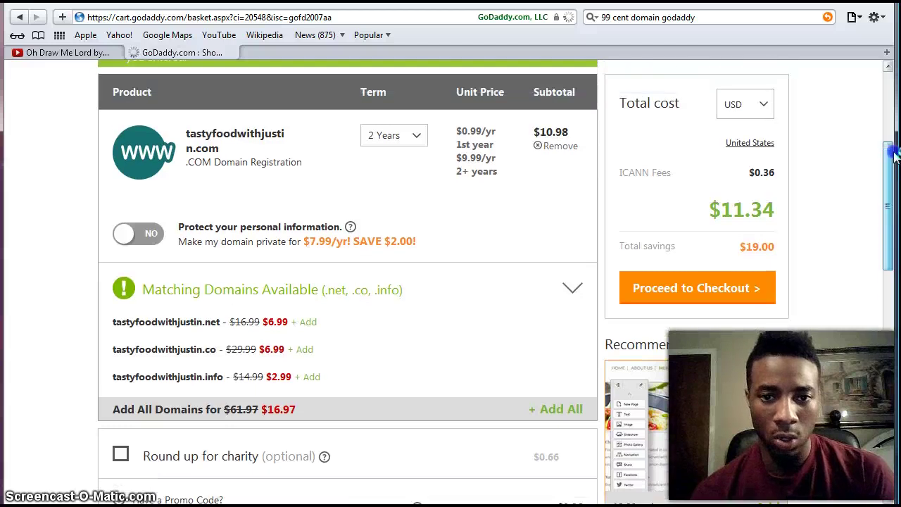
left_click_drag(895, 184, 893, 108)
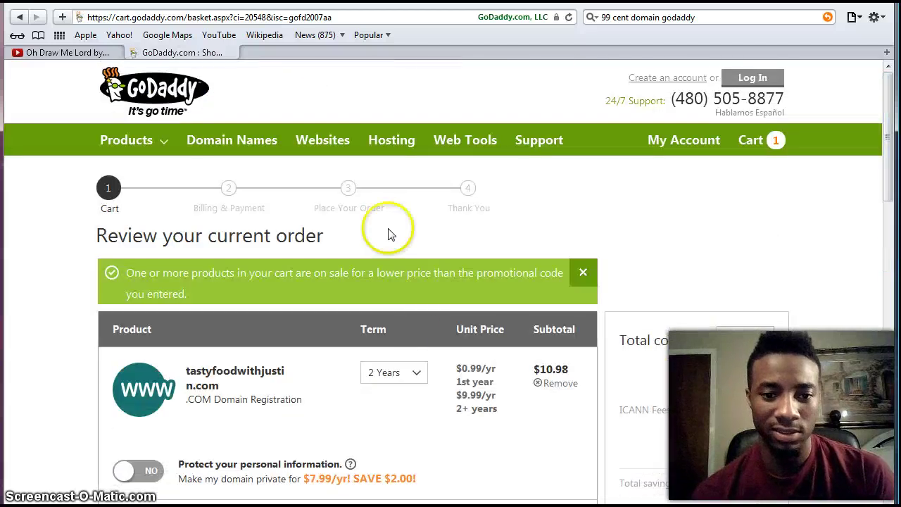
left_click(418, 378)
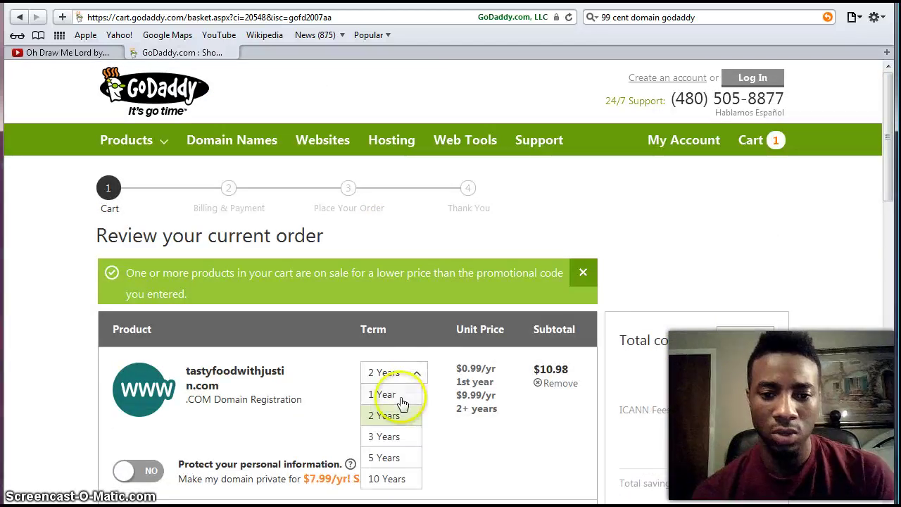
left_click(402, 395)
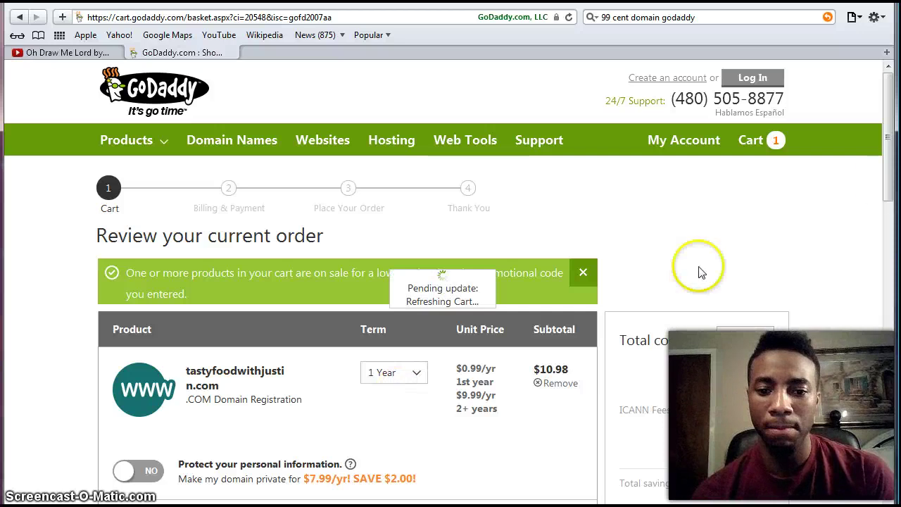
Review the $0.99 subtotal and $1.17 total, then log in to GoDaddy
left_click_drag(890, 143, 890, 203)
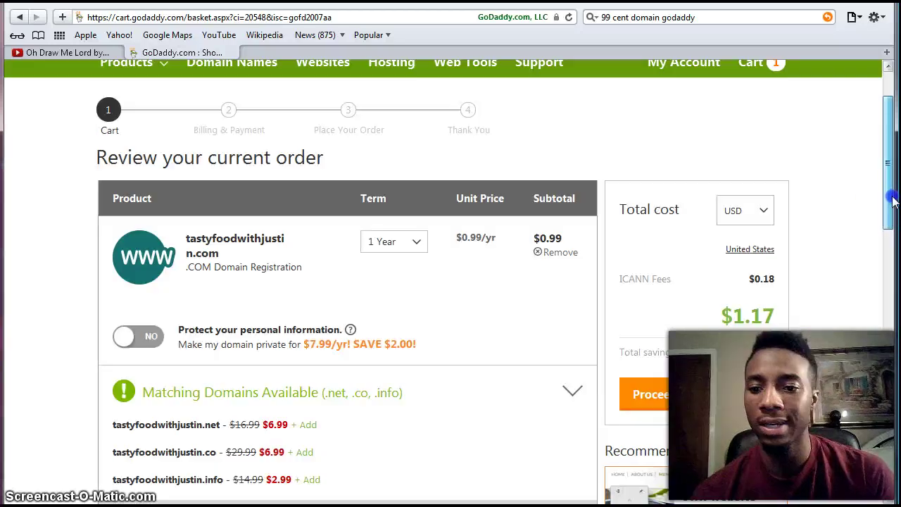
left_click_drag(534, 130, 567, 127)
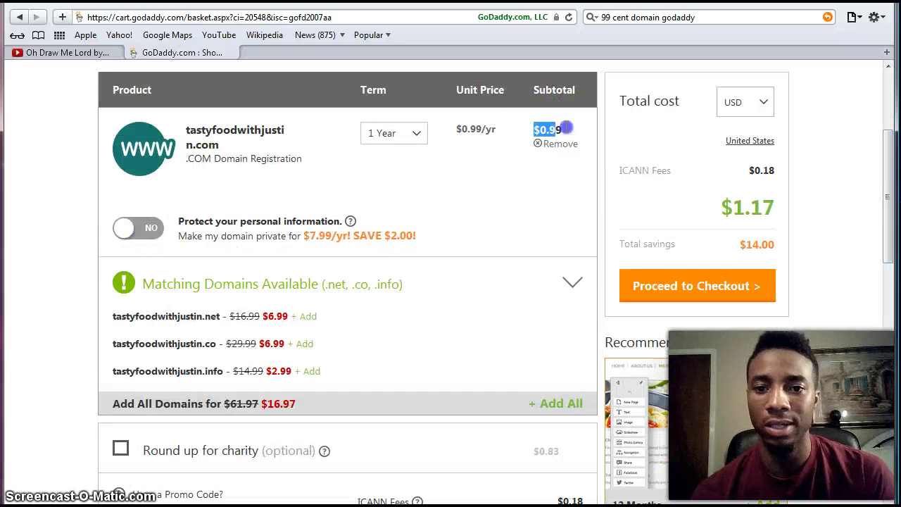
left_click(735, 200)
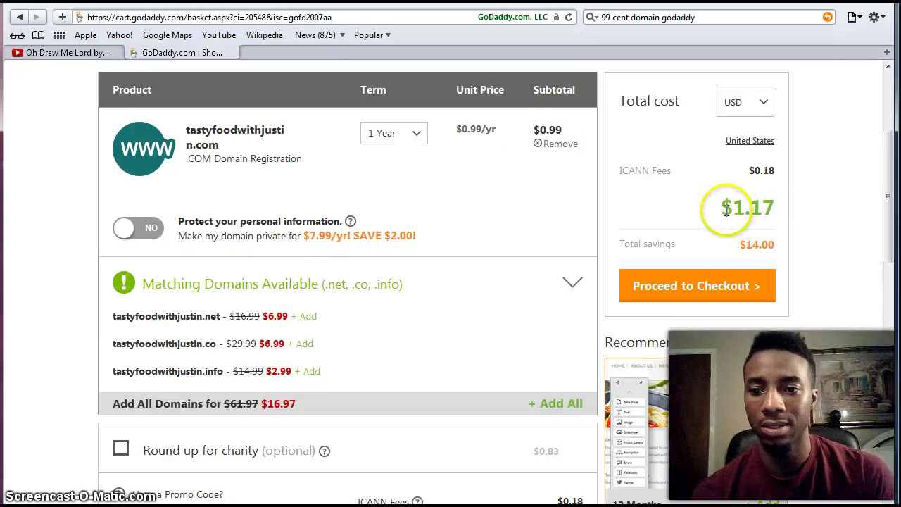
left_click_drag(721, 209, 772, 216)
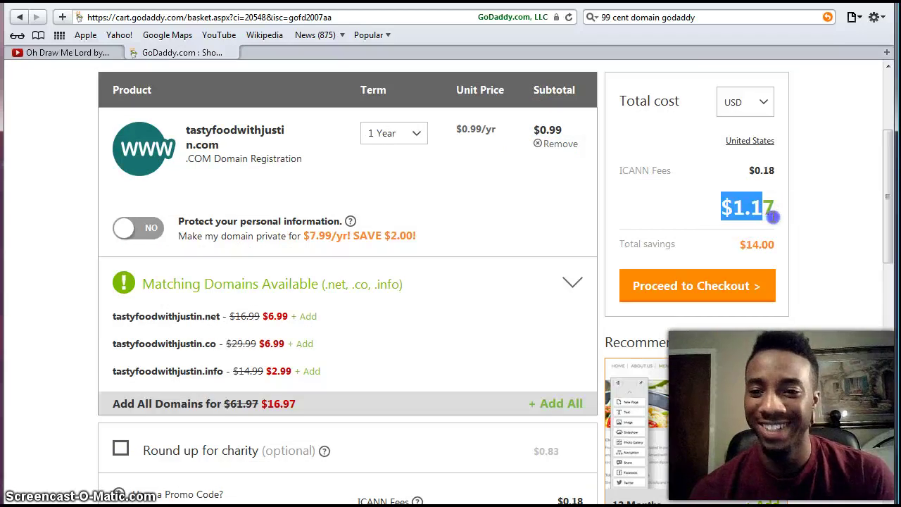
left_click(719, 204)
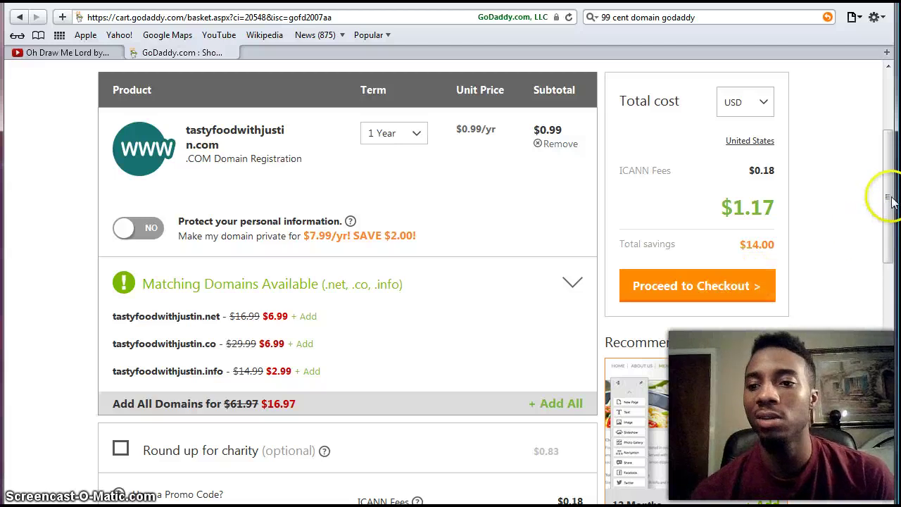
scroll(876, 141, "up", 5)
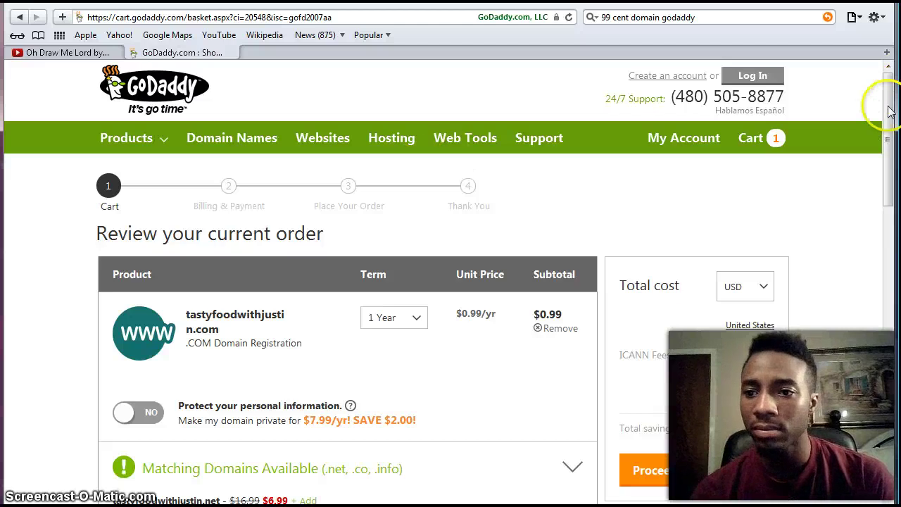
mouse_move(885, 166)
left_mouse_down()
mouse_move(886, 310)
mouse_move(880, 70)
left_mouse_up()
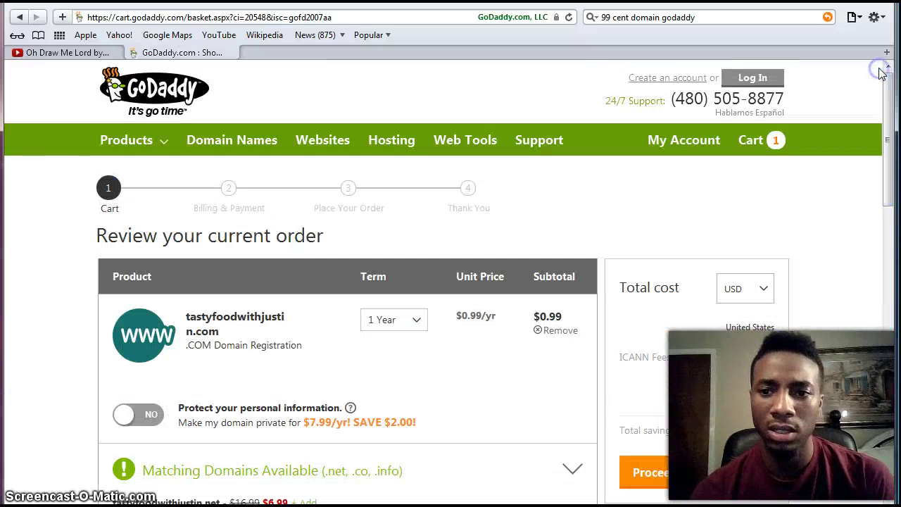
left_click(750, 80)
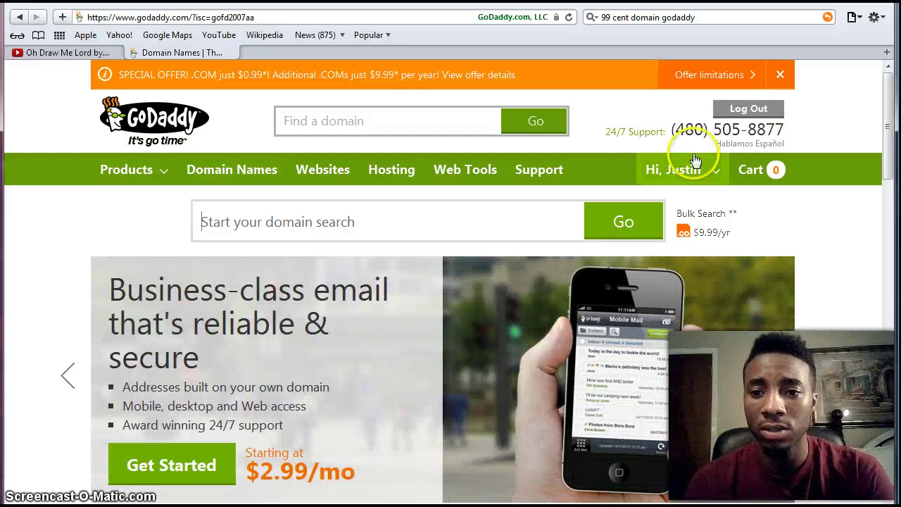
Choose Visit My Account from the Hi account dropdown in the green bar
left_click(703, 171)
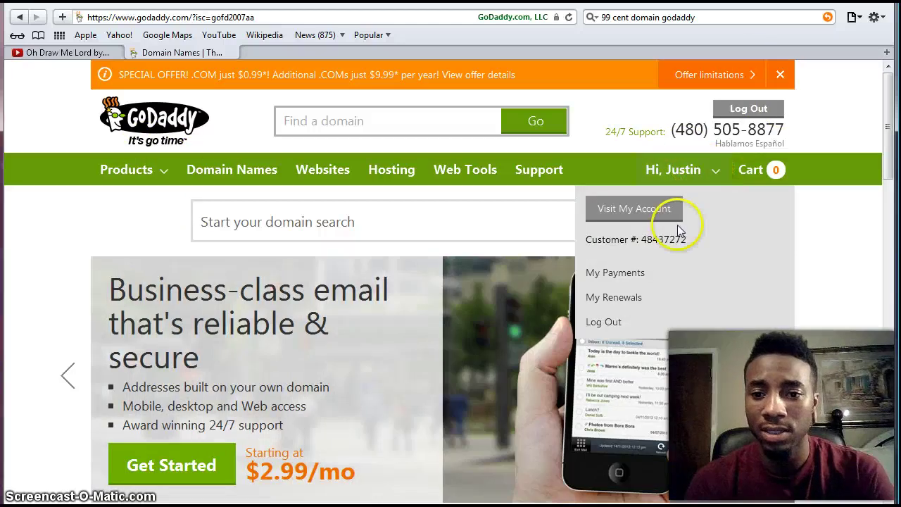
left_click(645, 215)
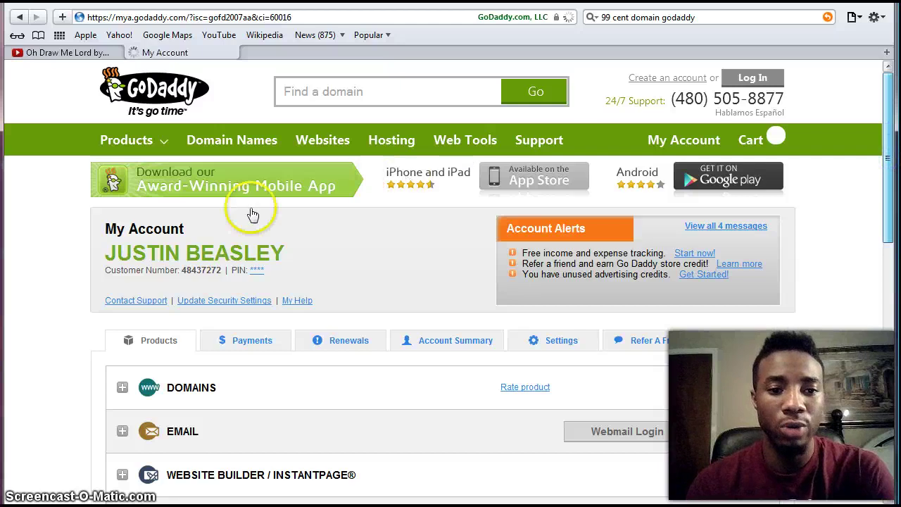
scroll(233, 215, "down", 4)
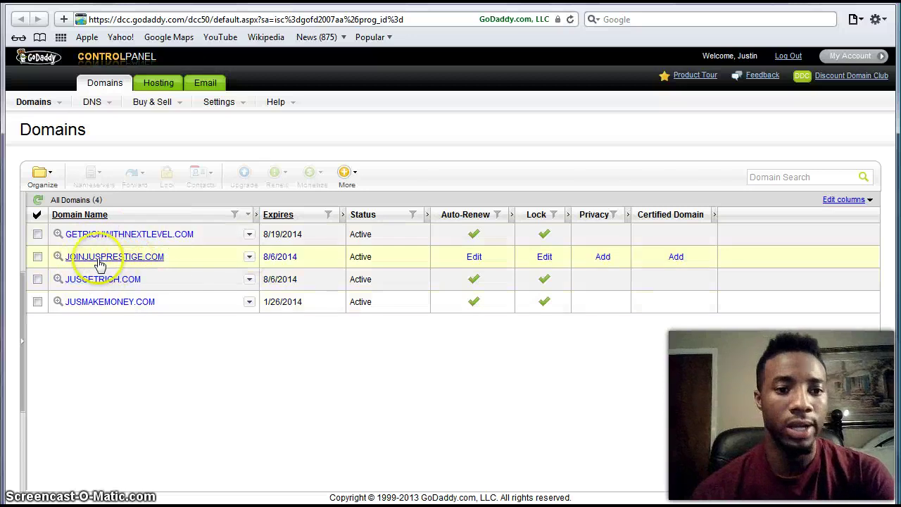
left_click(128, 305)
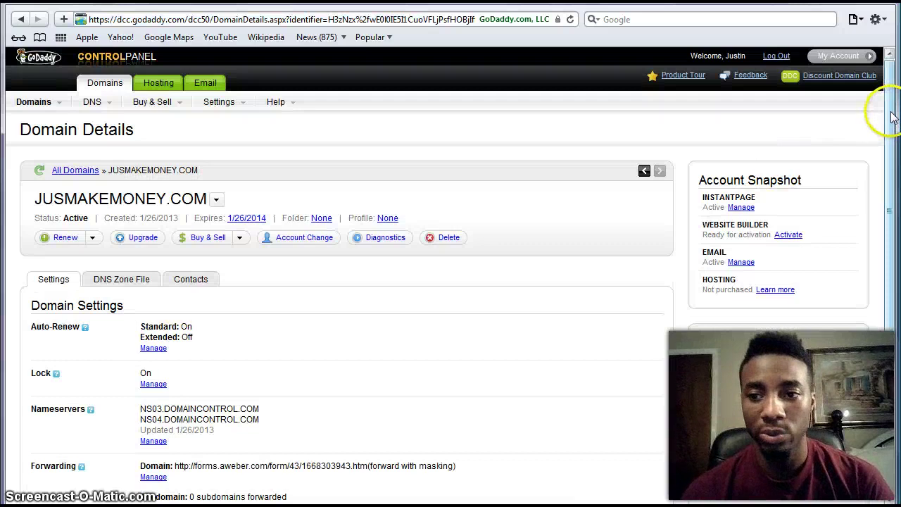
left_click_drag(892, 151, 893, 267)
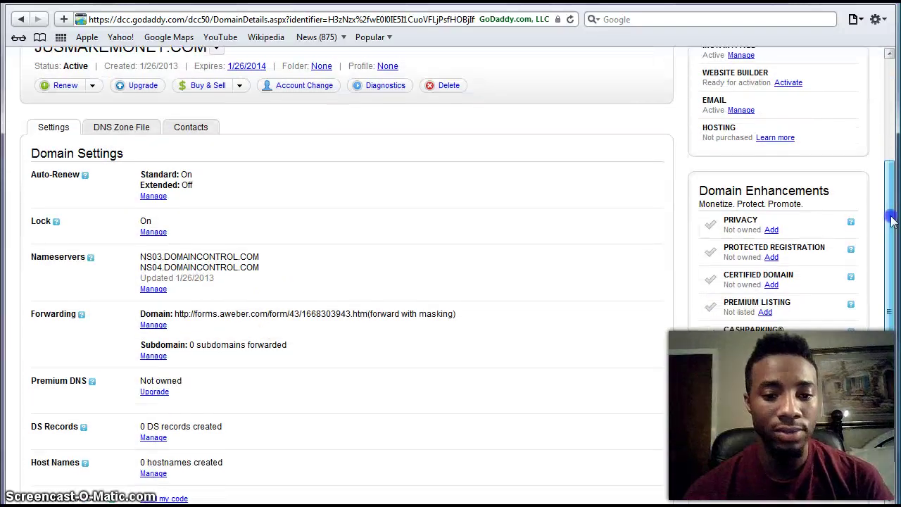
left_click(154, 321)
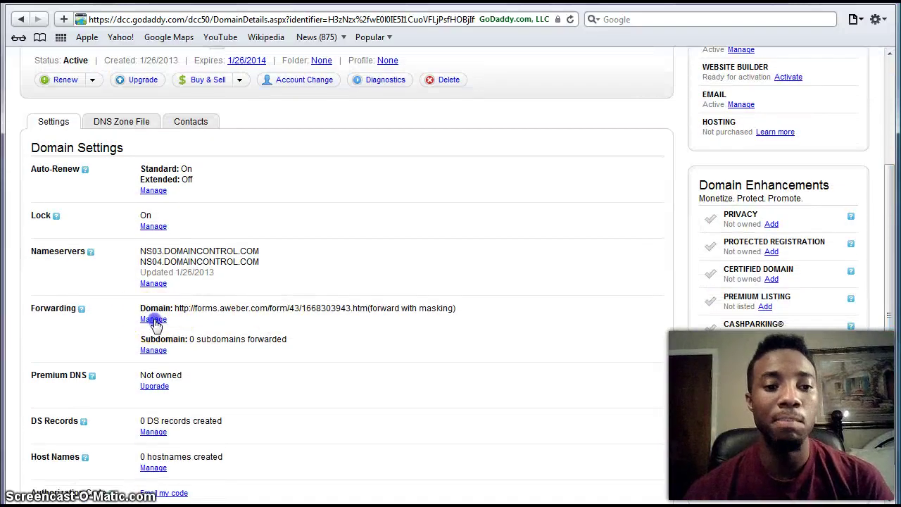
left_click(155, 321)
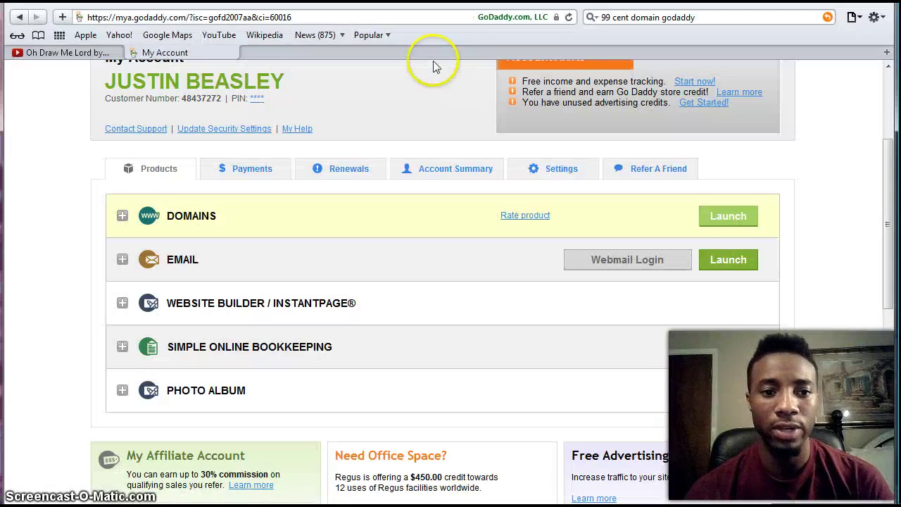
Load the Empower Network website and reach its member LOGIN page
left_click(164, 17)
type("w")
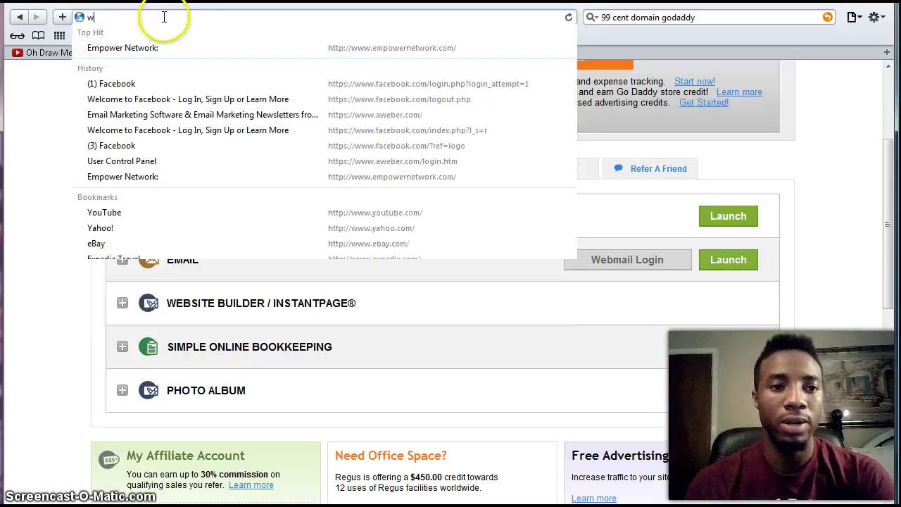
type("ww.empowernetwork.com/")
key("Return")
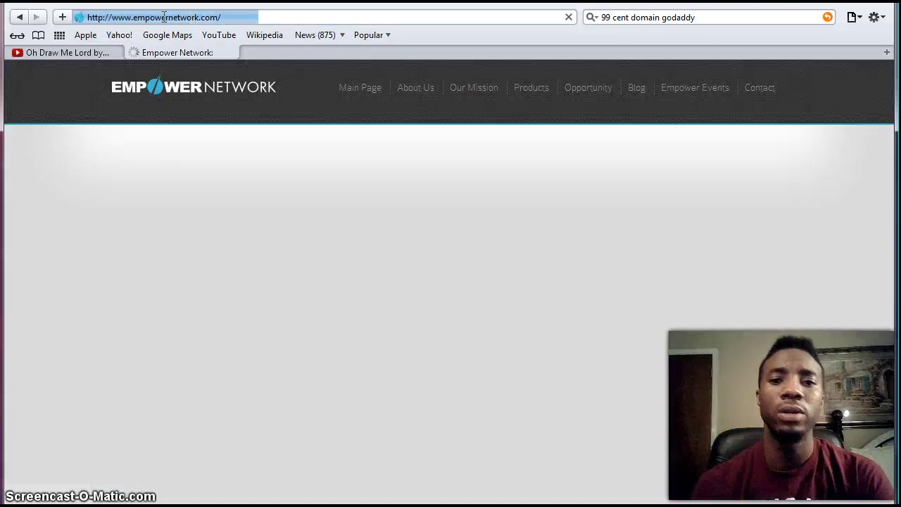
left_click(388, 88)
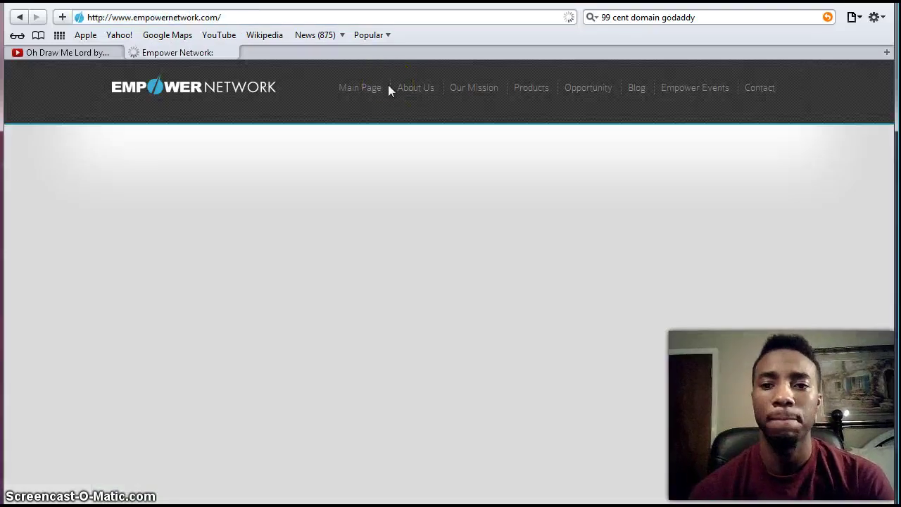
left_click(767, 200)
left_click(749, 181)
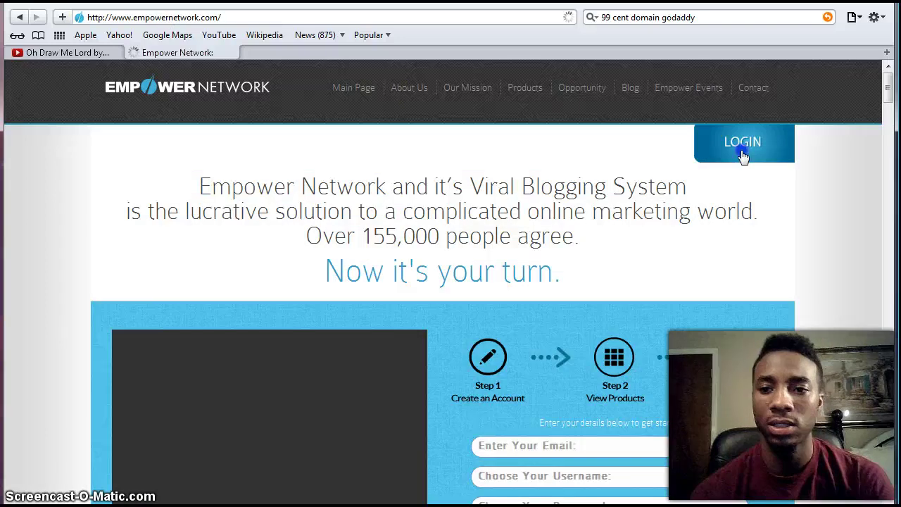
left_click(742, 156)
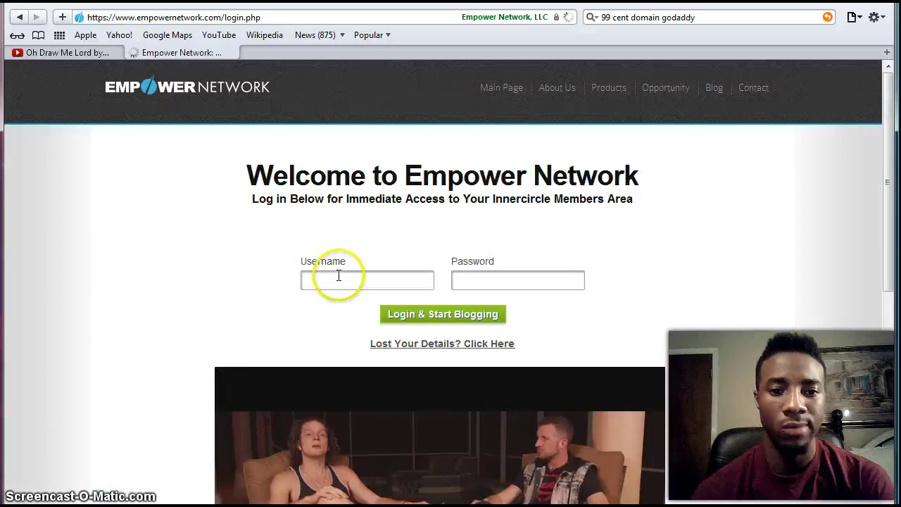
Enter the username and password and sign in with Login & Start Blogging
left_click(338, 277)
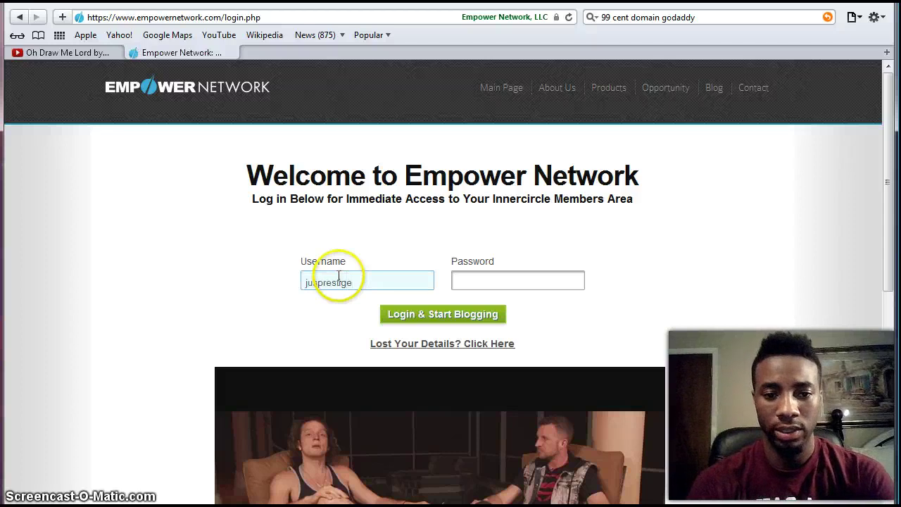
key("Tab")
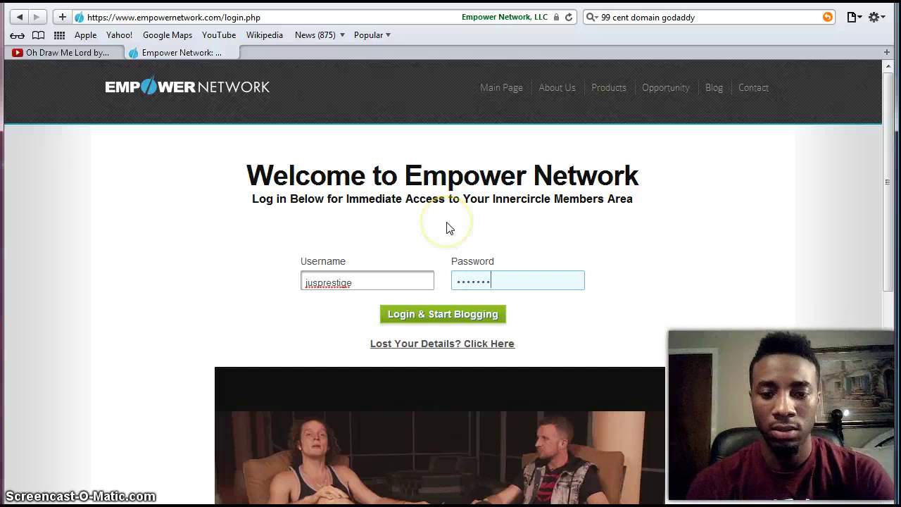
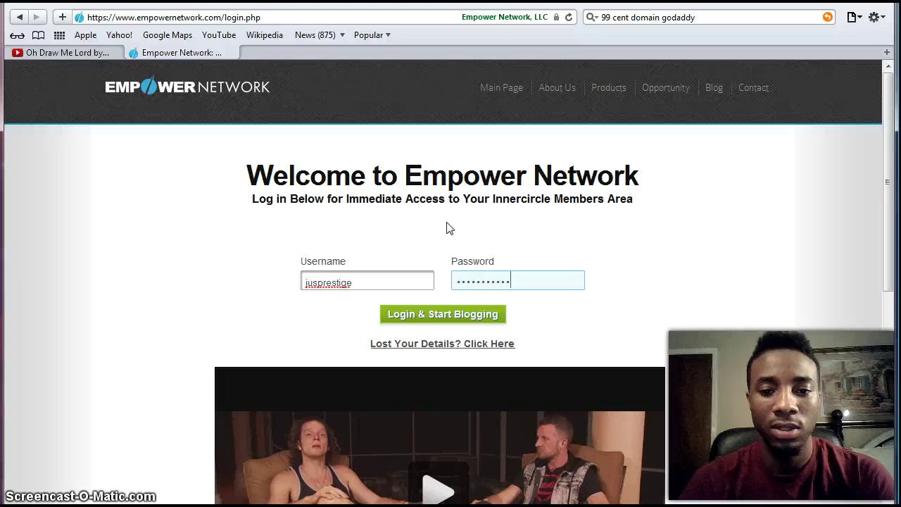
left_click(451, 325)
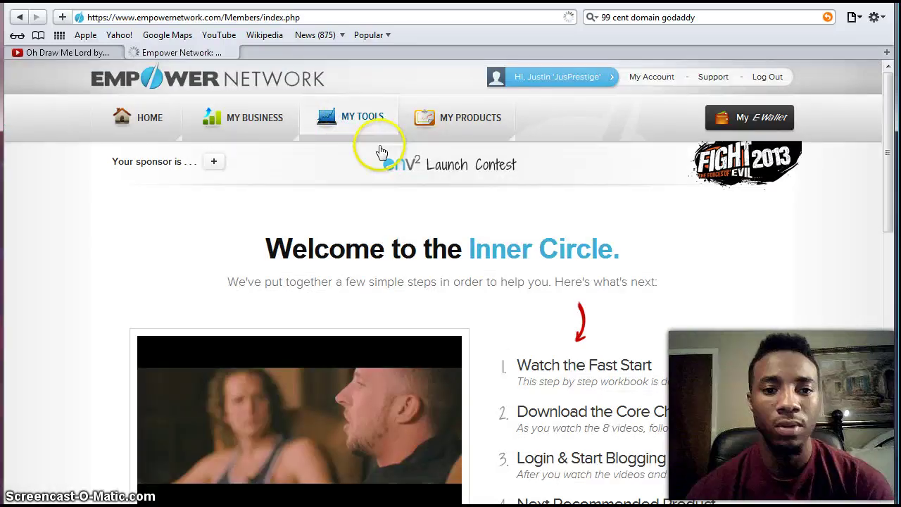
Open MY TOOLS > Lead Capture and scroll down the lead capture pages list
left_click(350, 124)
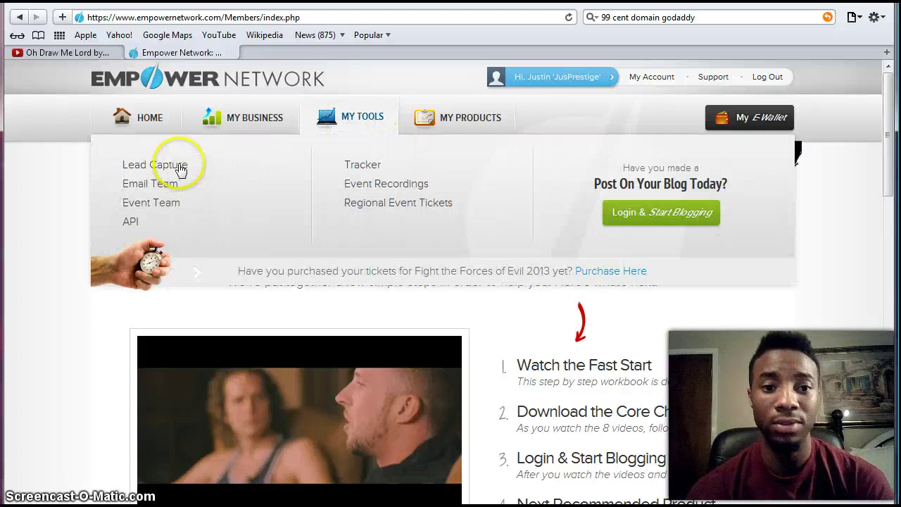
left_click(175, 166)
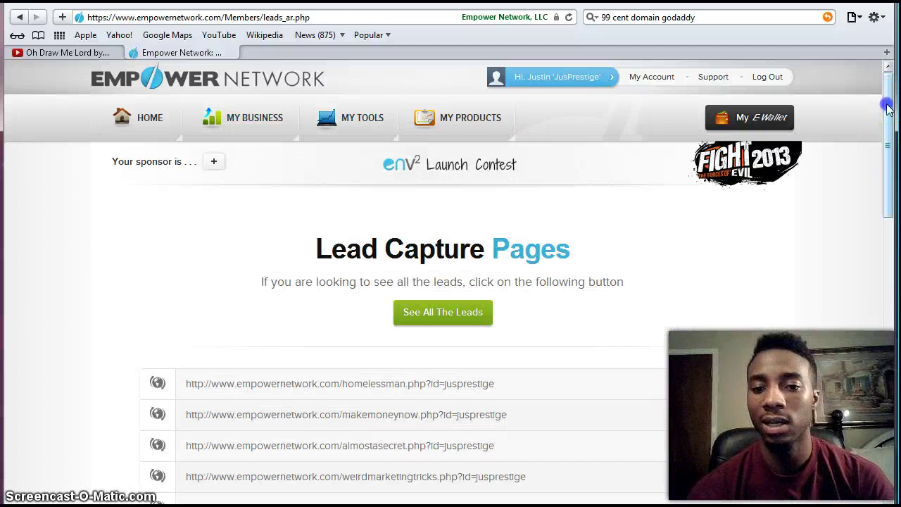
left_click_drag(887, 106, 895, 162)
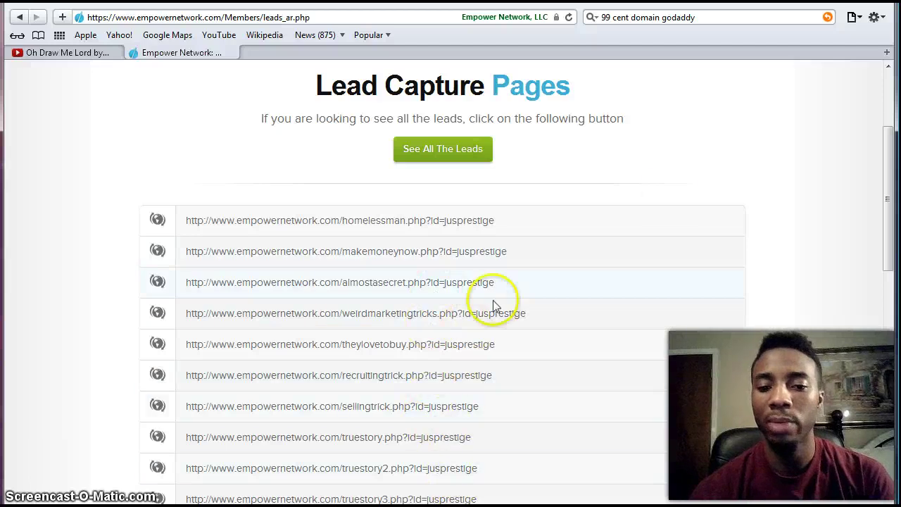
left_click_drag(886, 147, 885, 180)
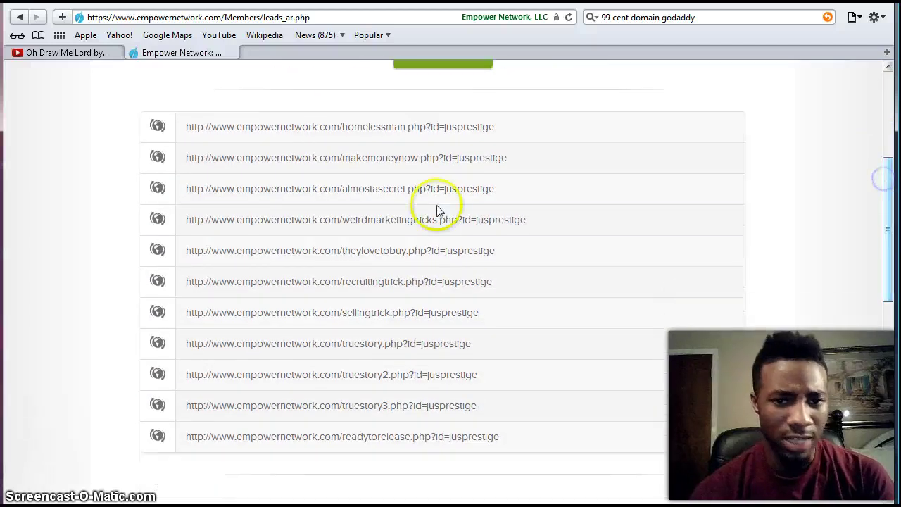
Select and copy the almostasecret lead capture page link
mouse_move(492, 189)
left_mouse_down()
mouse_move(146, 200)
mouse_move(178, 177)
left_mouse_up()
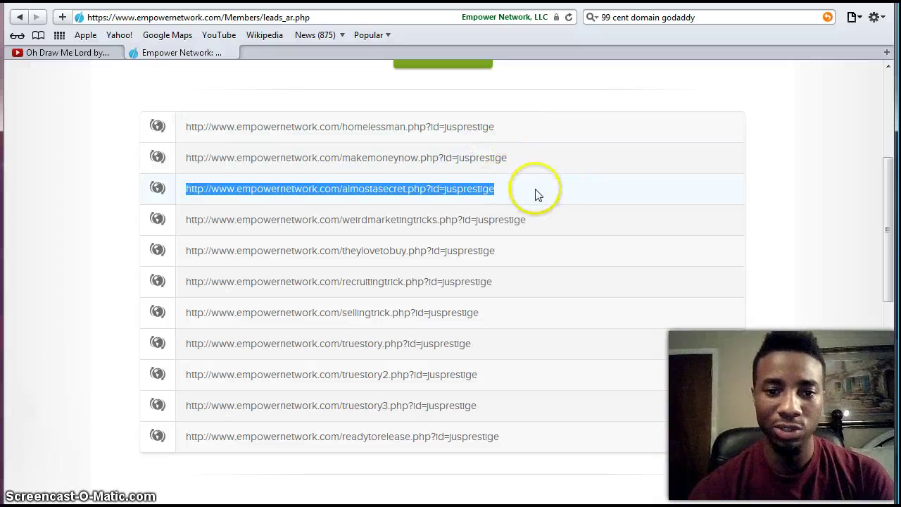
left_click_drag(538, 192, 311, 182)
left_click_drag(225, 185, 184, 190)
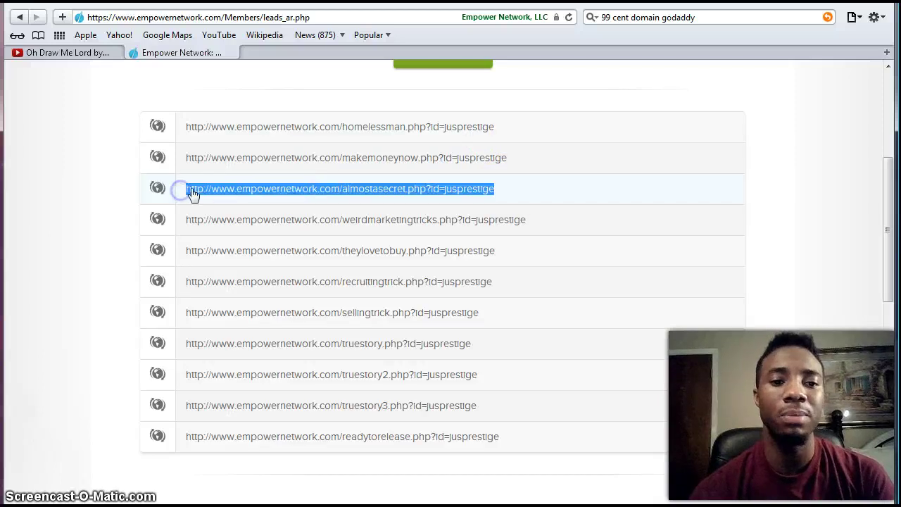
right_click(320, 190)
left_click(272, 304)
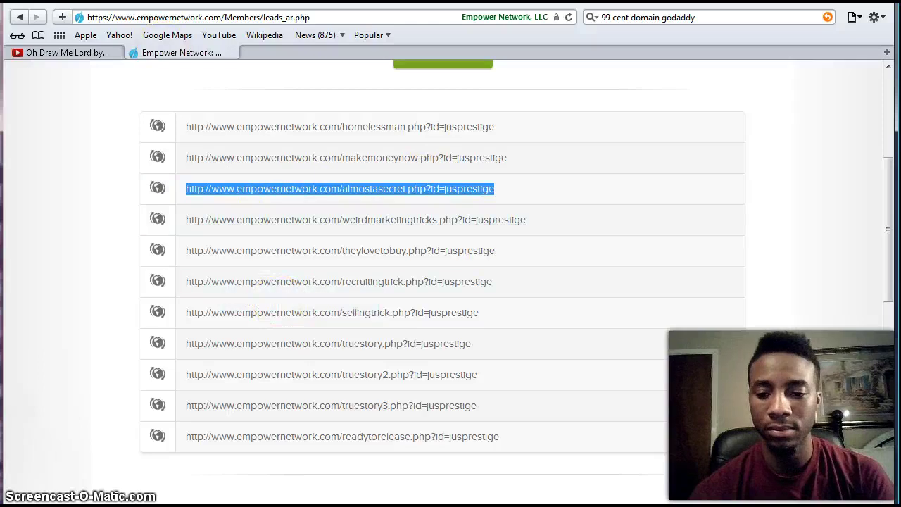
right_click(594, 506)
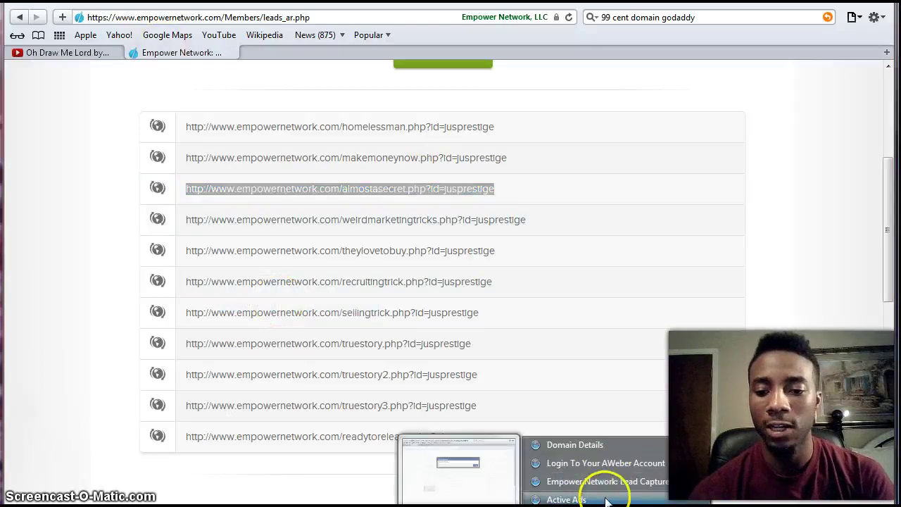
In GoDaddy's Edit Forwarding, check the Forward to URL and keep Forward with Masking
left_click(572, 445)
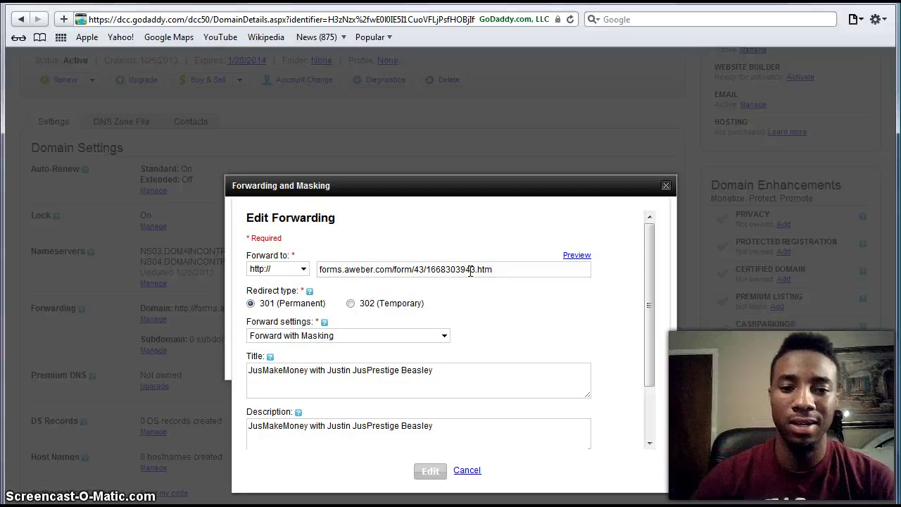
left_click(470, 272)
key("ctrl+a")
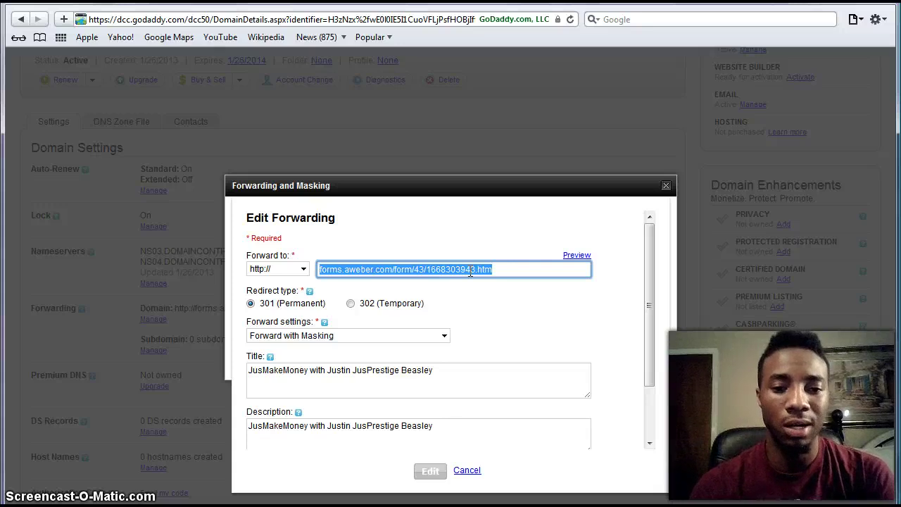
left_click(532, 268)
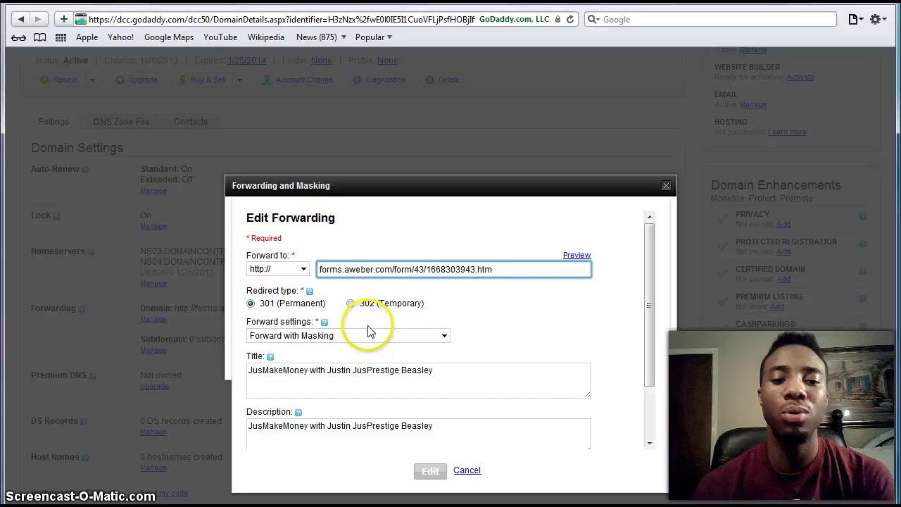
left_click(242, 323)
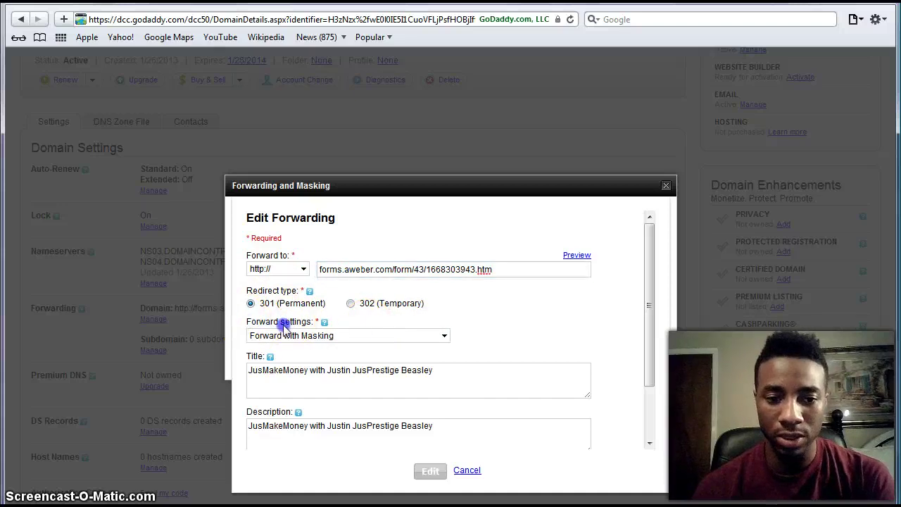
left_click(444, 336)
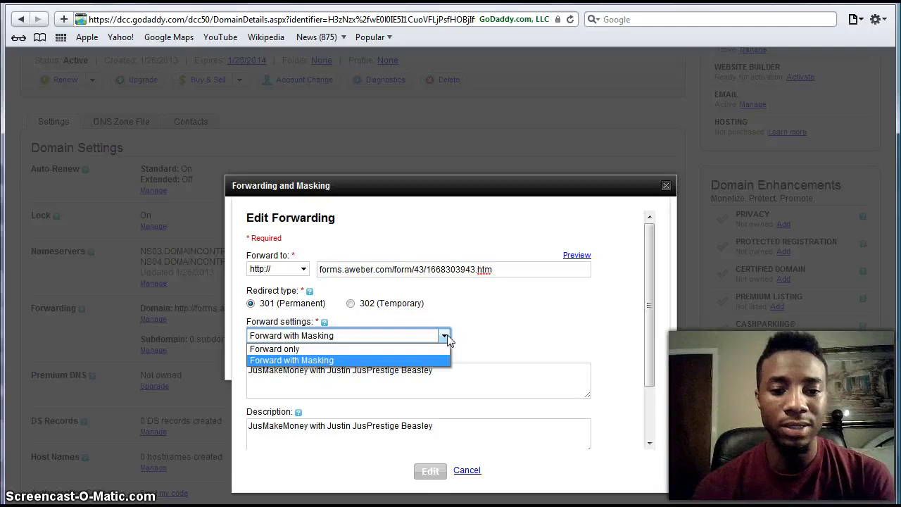
left_click(417, 359)
left_click(521, 343)
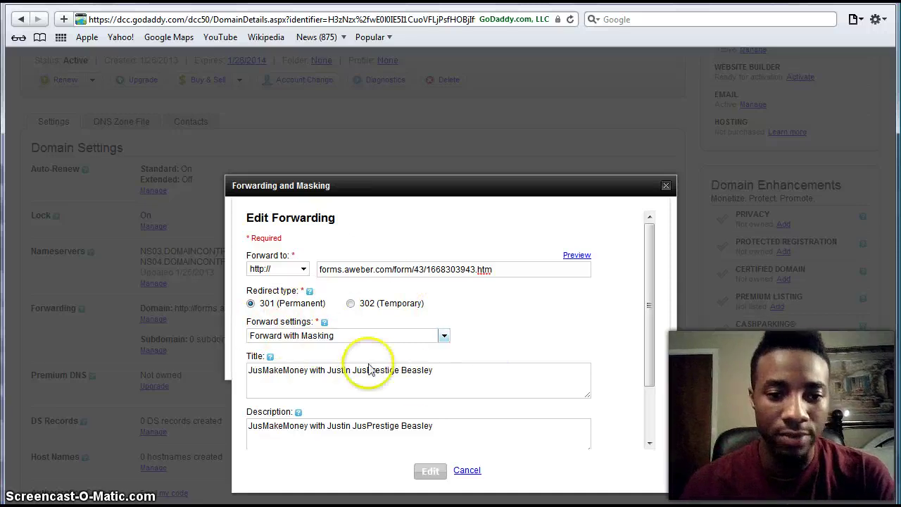
Review the masking Title and Description, then apply the forwarding with Edit
left_click_drag(445, 368, 251, 362)
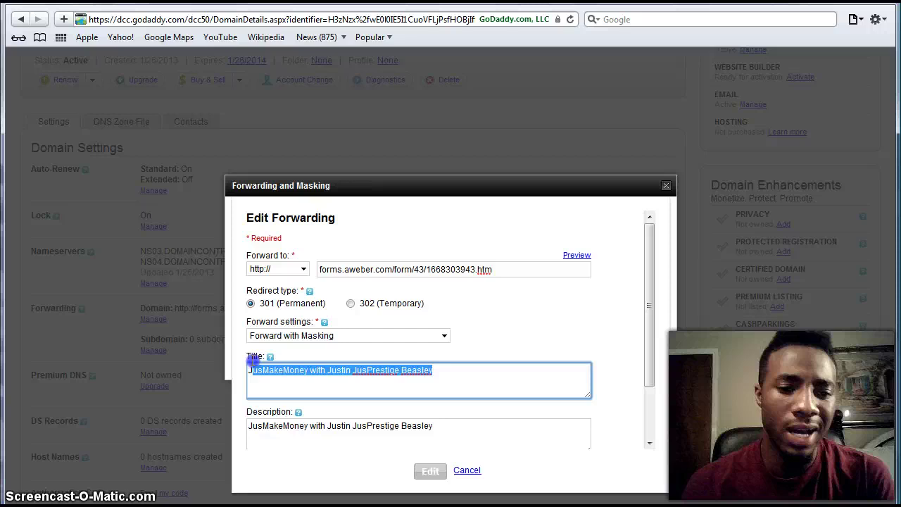
left_click(251, 370)
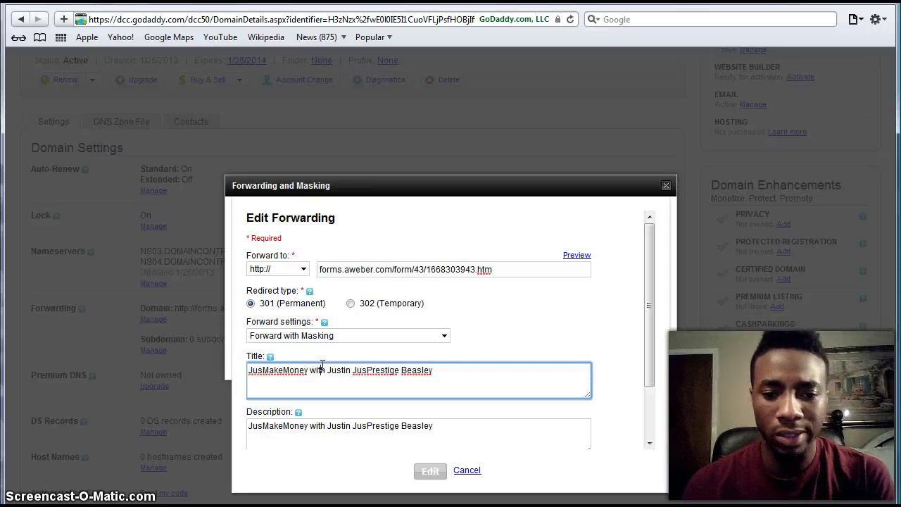
left_click_drag(331, 370, 343, 431)
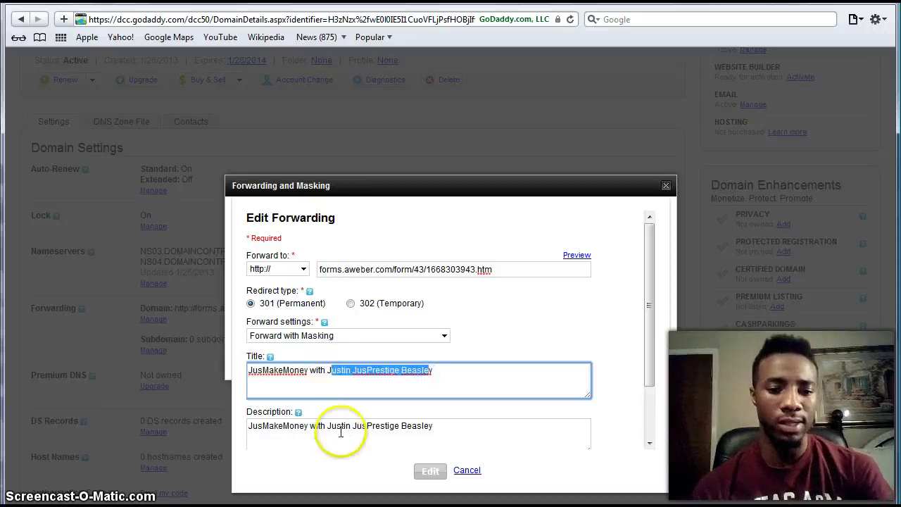
left_click(341, 432)
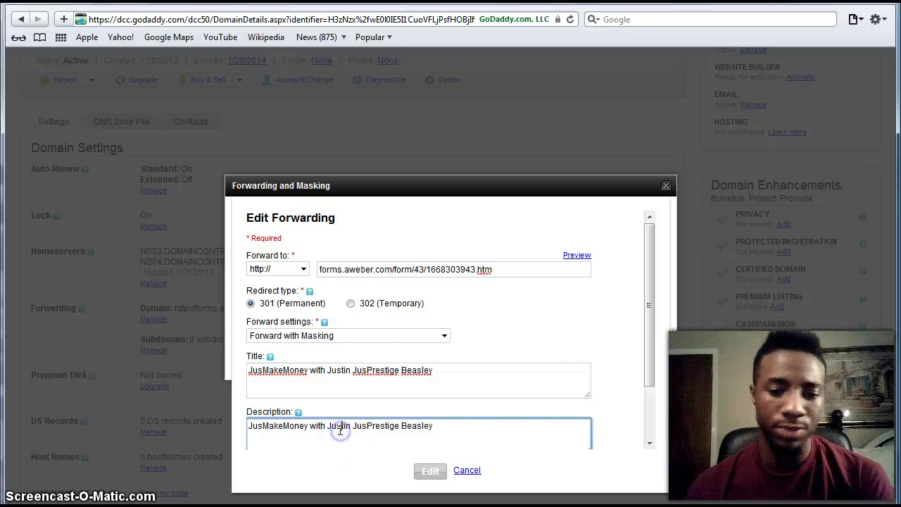
left_click(470, 474)
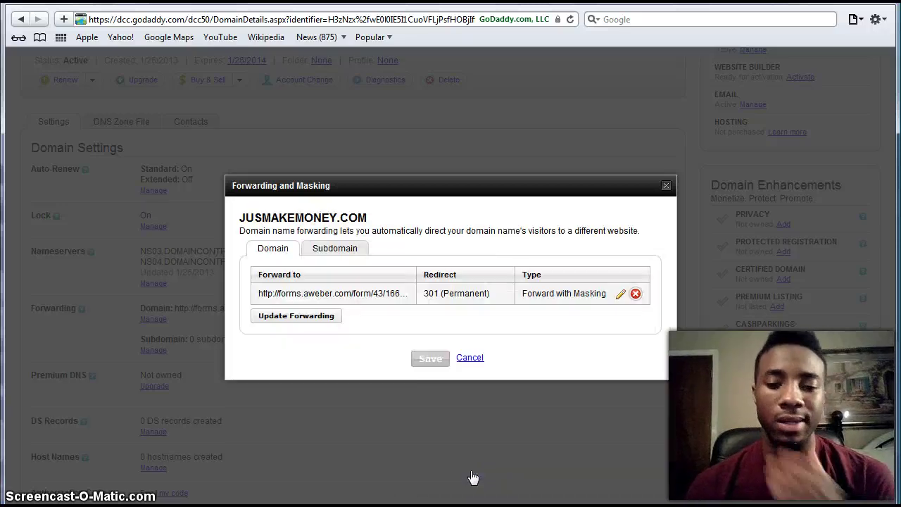
Close the Forwarding and Masking dialog without saving, then scroll back to JUSMAKEMONEY.COM's details
left_click(469, 363)
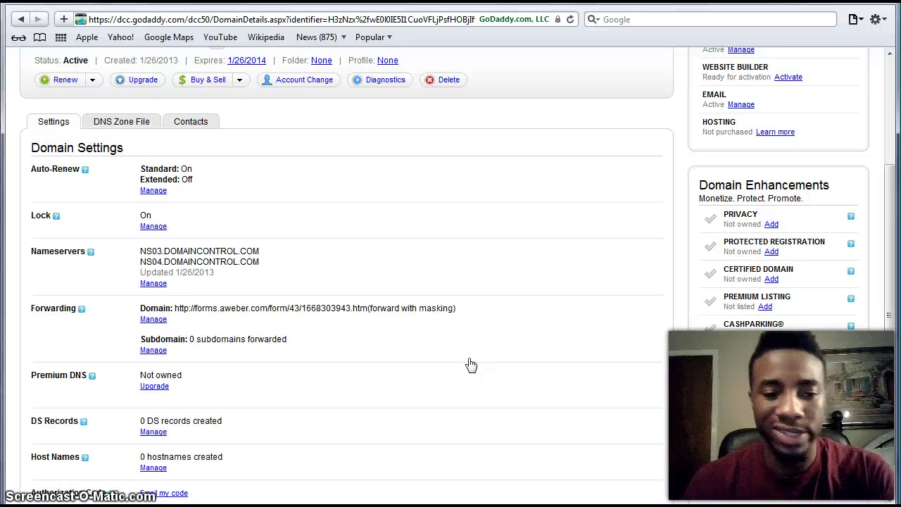
left_click(350, 19)
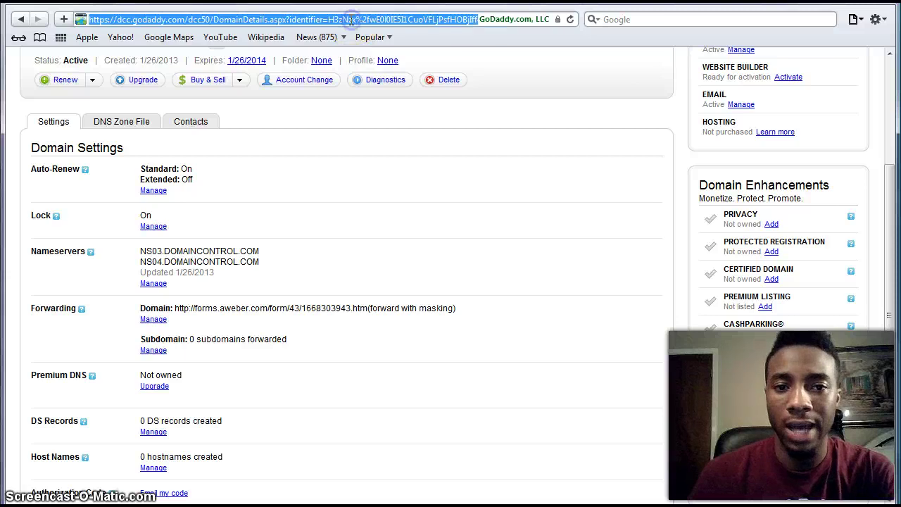
key("BackSpace")
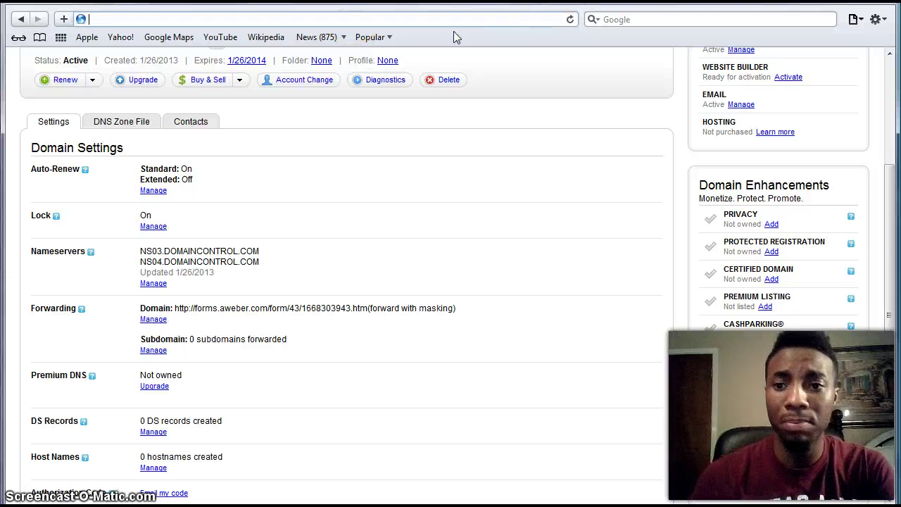
left_click_drag(894, 287, 891, 127)
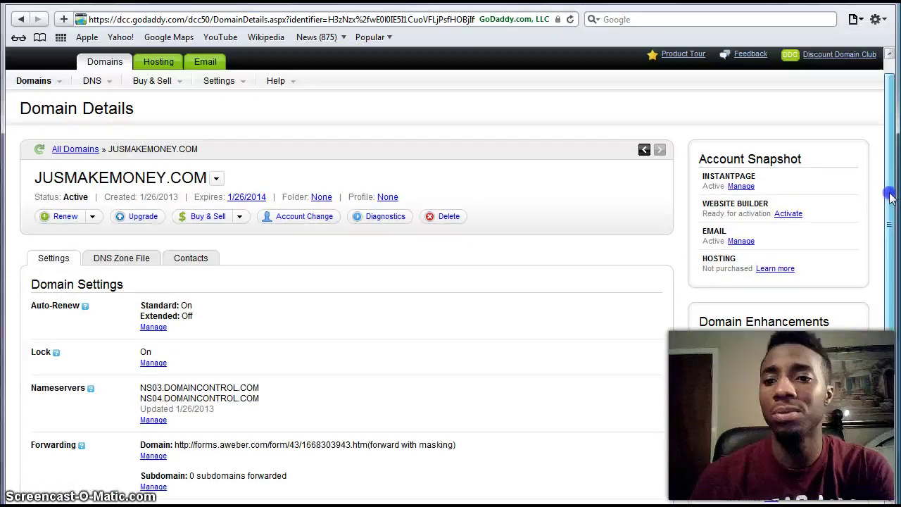